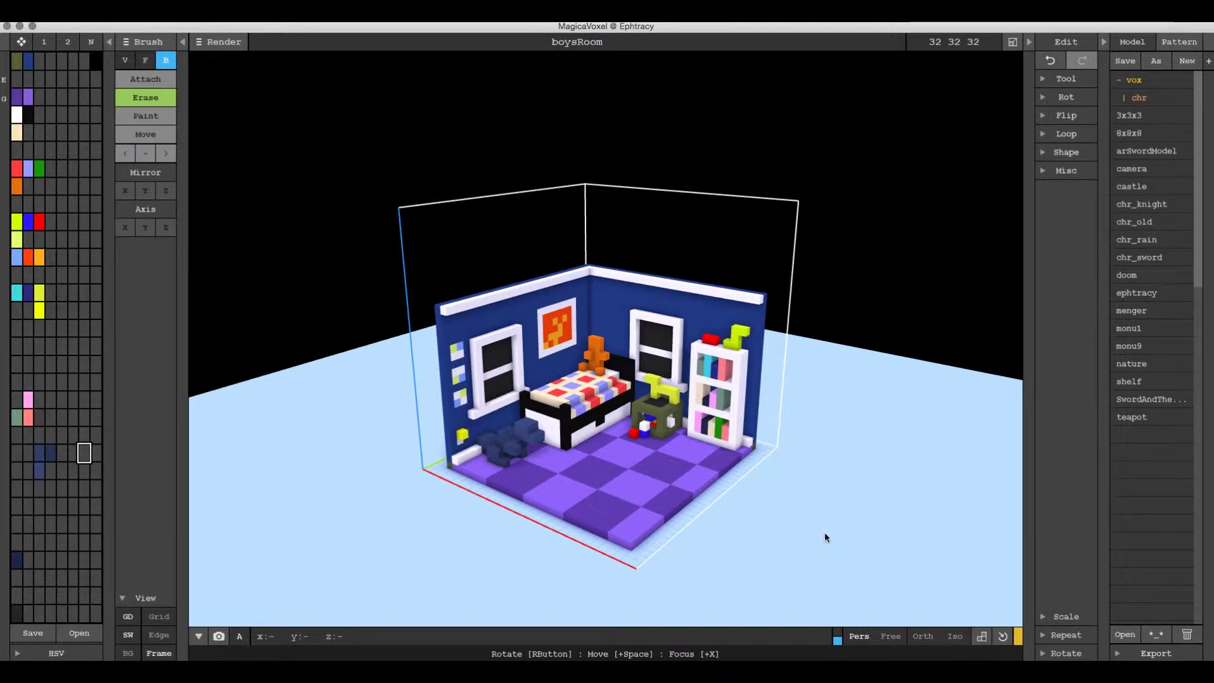
Zoom out slightly and rotate the boysRoom bedroom view a little
{"action": "scroll", "coordinate": [825, 537], "scroll_direction": "down", "scroll_amount": 2}
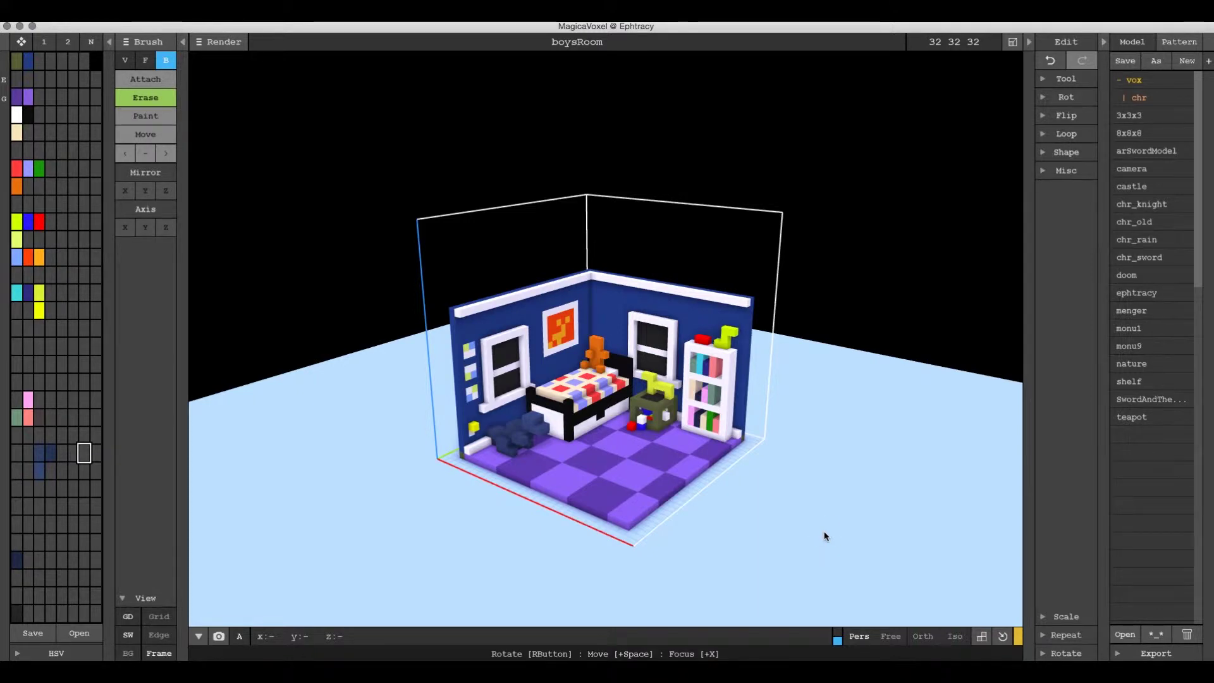
{"action": "right_click_drag", "start_coordinate": [825, 537], "coordinate": [902, 613]}
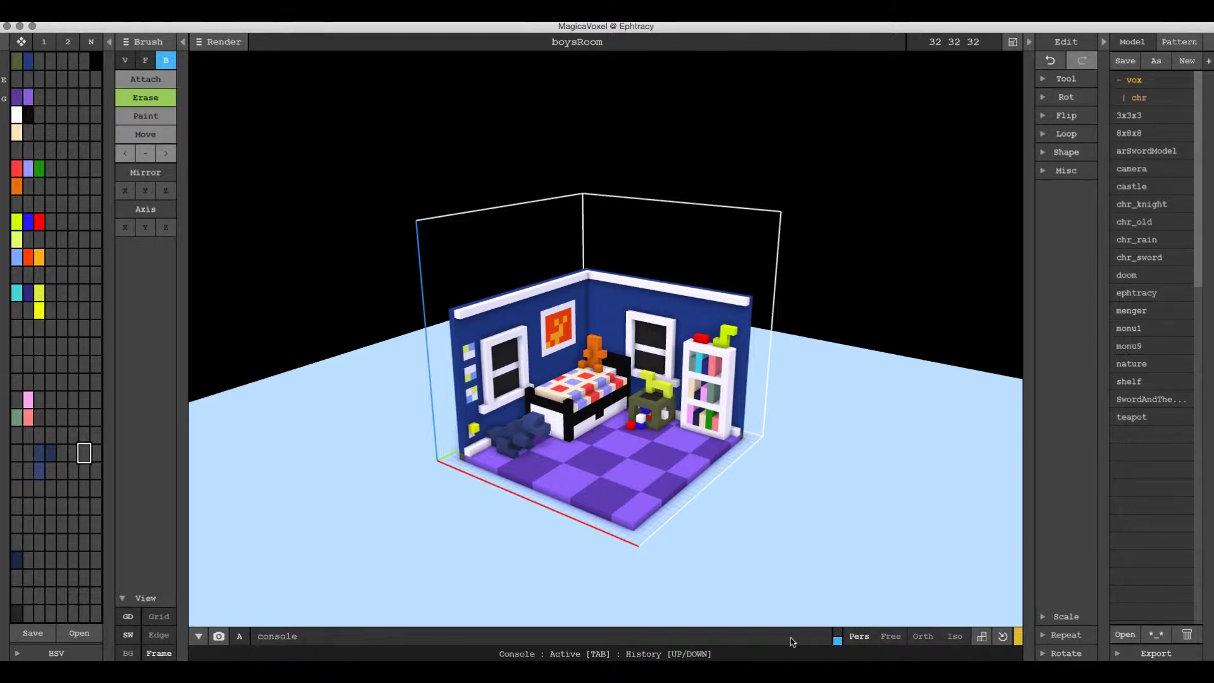
{"action": "left_click", "coordinate": [839, 638]}
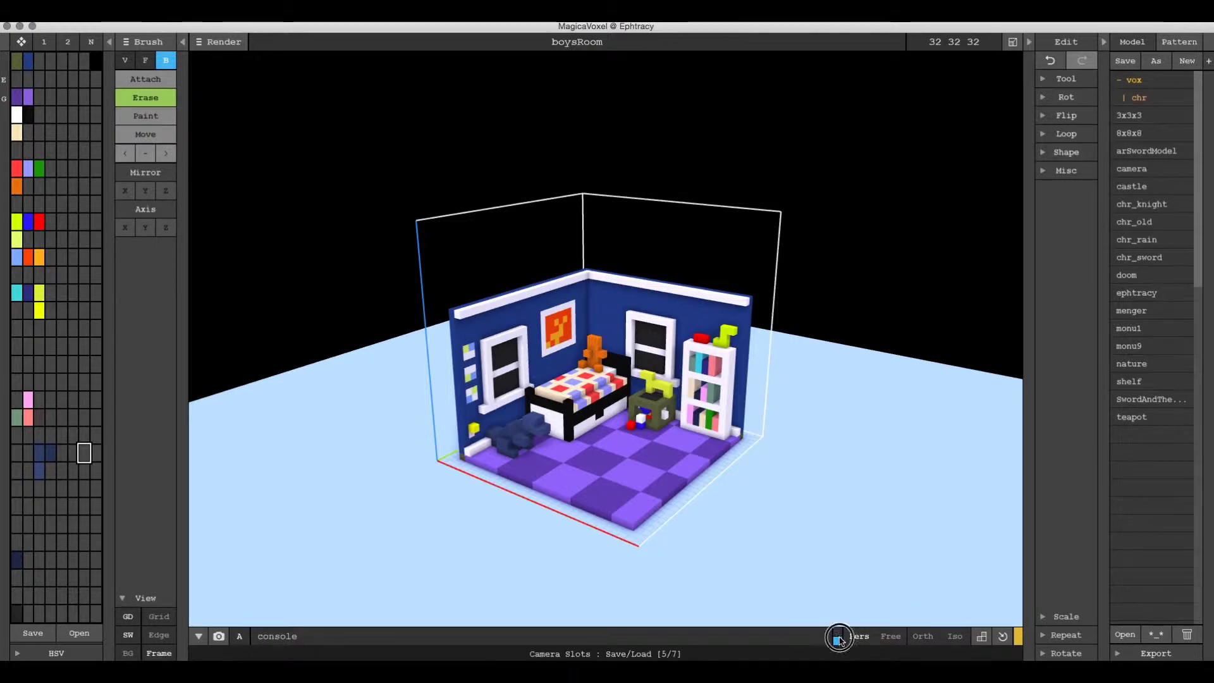
{"action": "left_click", "coordinate": [839, 637]}
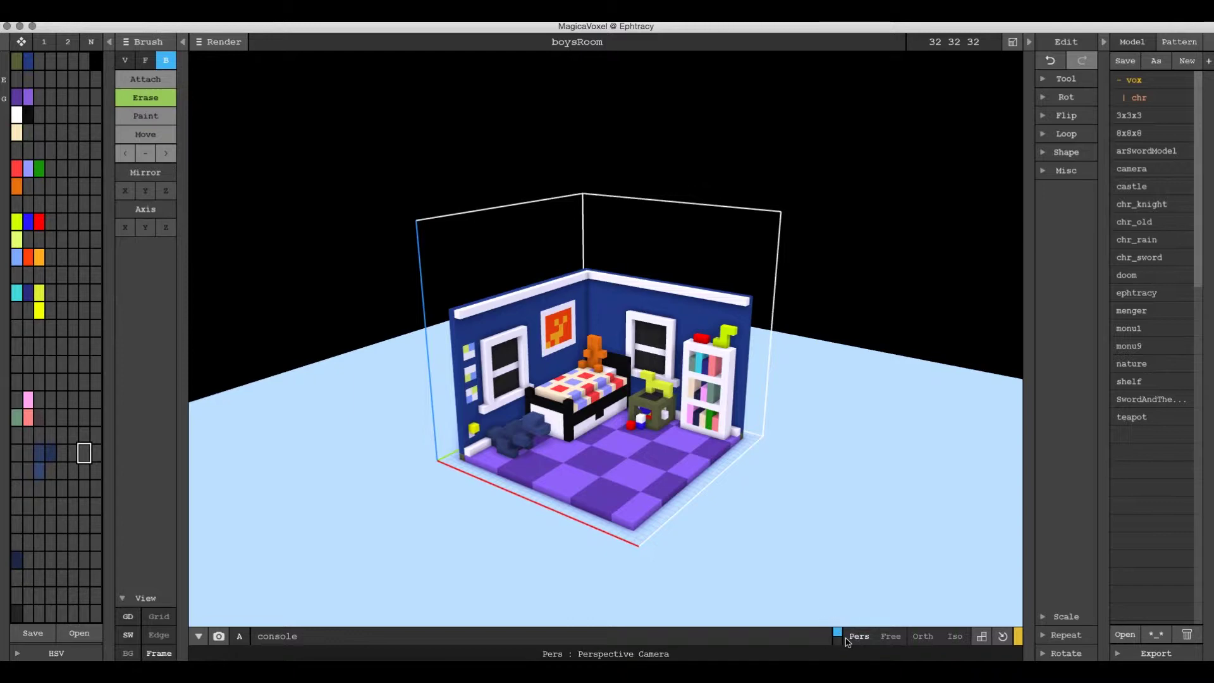
{"action": "left_click", "coordinate": [840, 637]}
{"action": "left_click", "coordinate": [839, 634]}
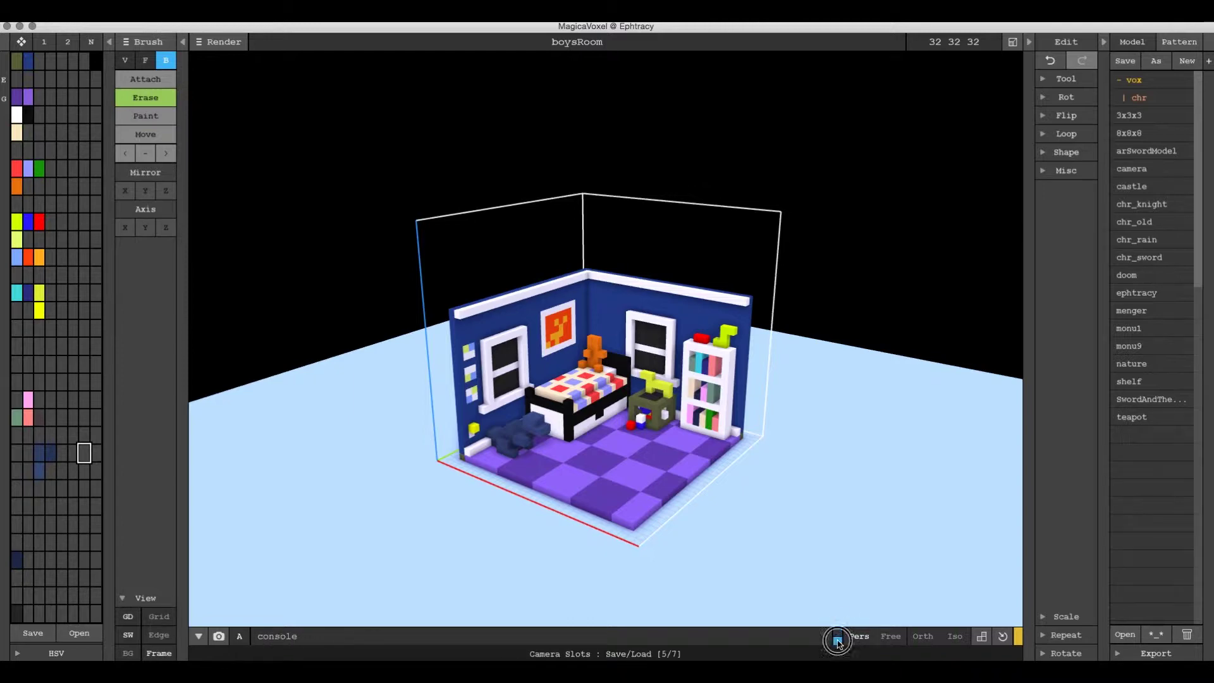
{"action": "left_click", "coordinate": [840, 641]}
{"action": "left_click", "coordinate": [840, 642]}
{"action": "left_click", "coordinate": [839, 639]}
{"action": "left_click", "coordinate": [840, 633]}
Orbit the bedroom to a top-down view and save it in a camera slot
{"action": "right_click_drag", "start_coordinate": [670, 465], "coordinate": [626, 506]}
{"action": "mouse_move", "coordinate": [843, 630]}
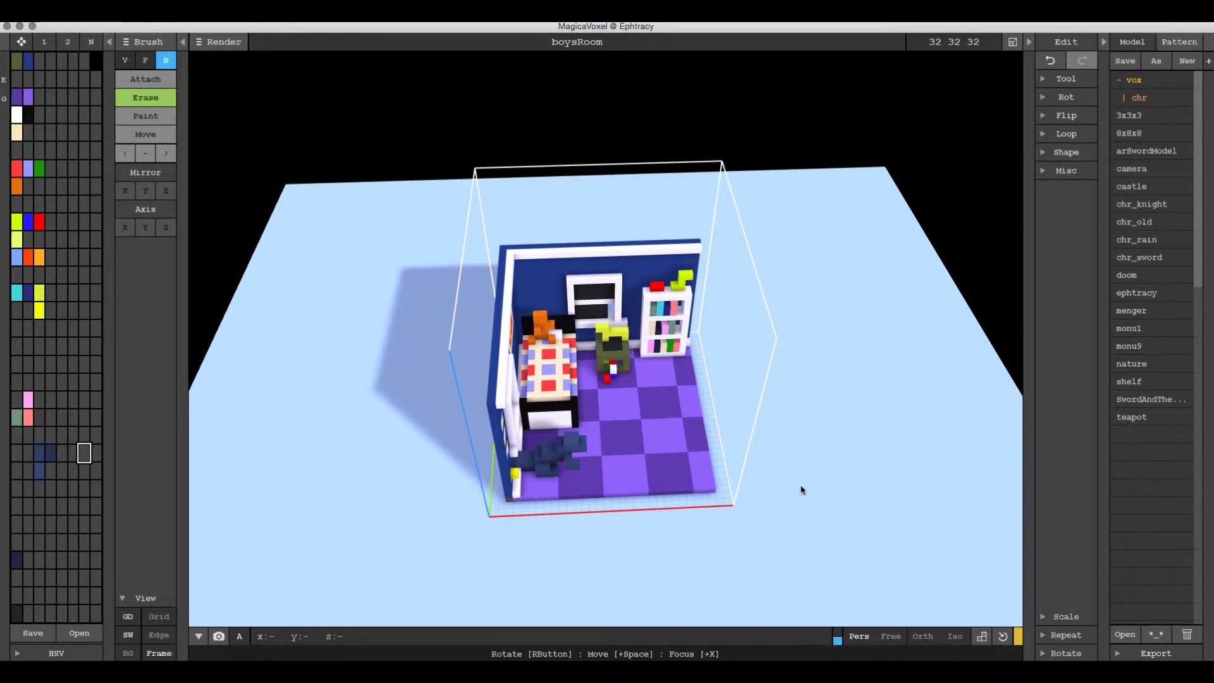
{"action": "right_click_drag", "start_coordinate": [783, 480], "coordinate": [783, 510]}
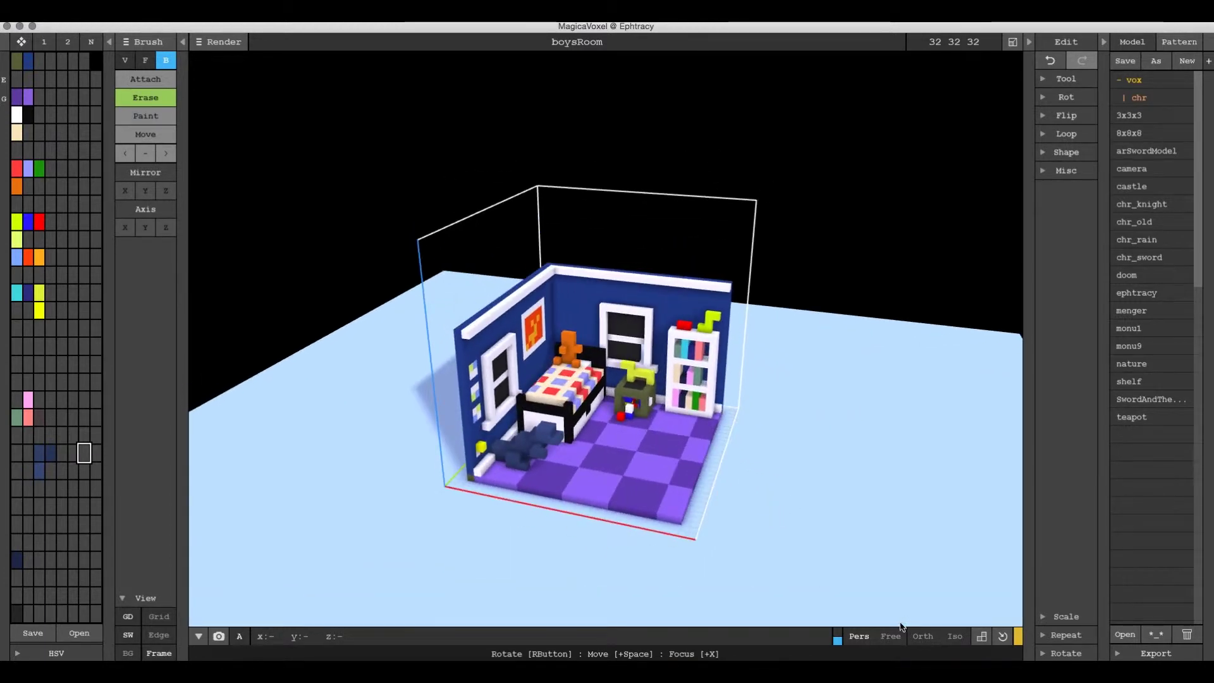
{"action": "right_click_drag", "start_coordinate": [740, 314], "coordinate": [728, 350]}
{"action": "left_click", "coordinate": [839, 641]}
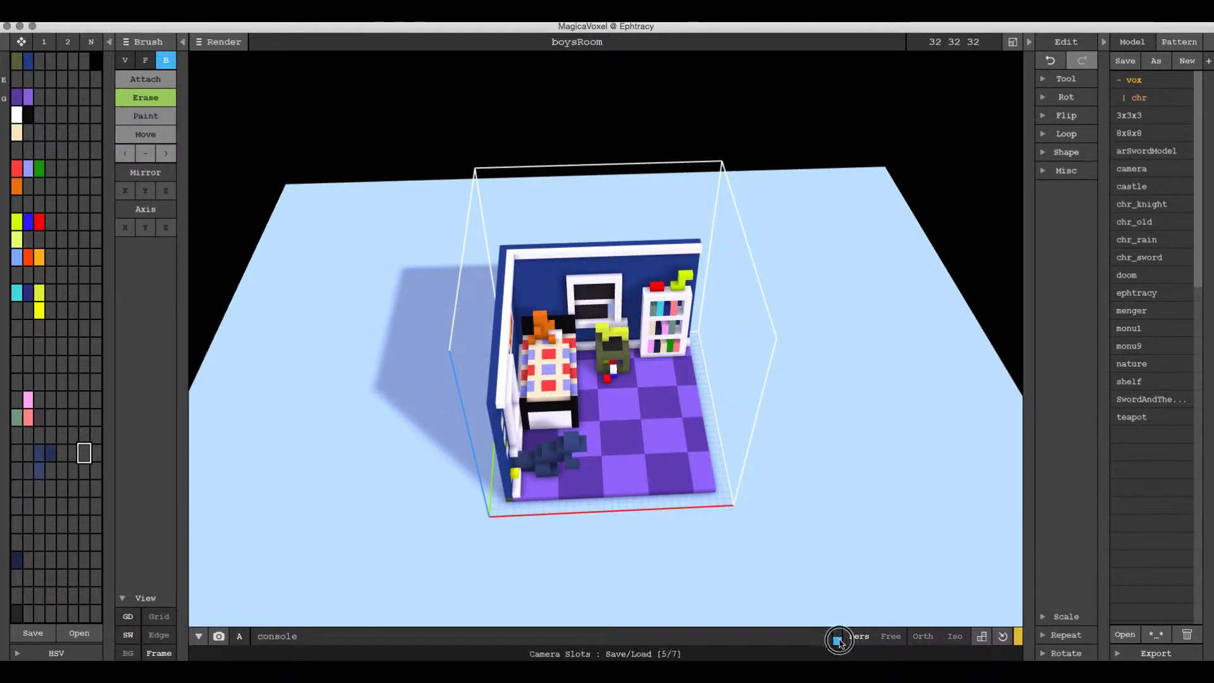
Orbit under the floor, then recall the saved top-down and under-floor camera slots
{"action": "right_click_drag", "start_coordinate": [680, 404], "coordinate": [671, 297]}
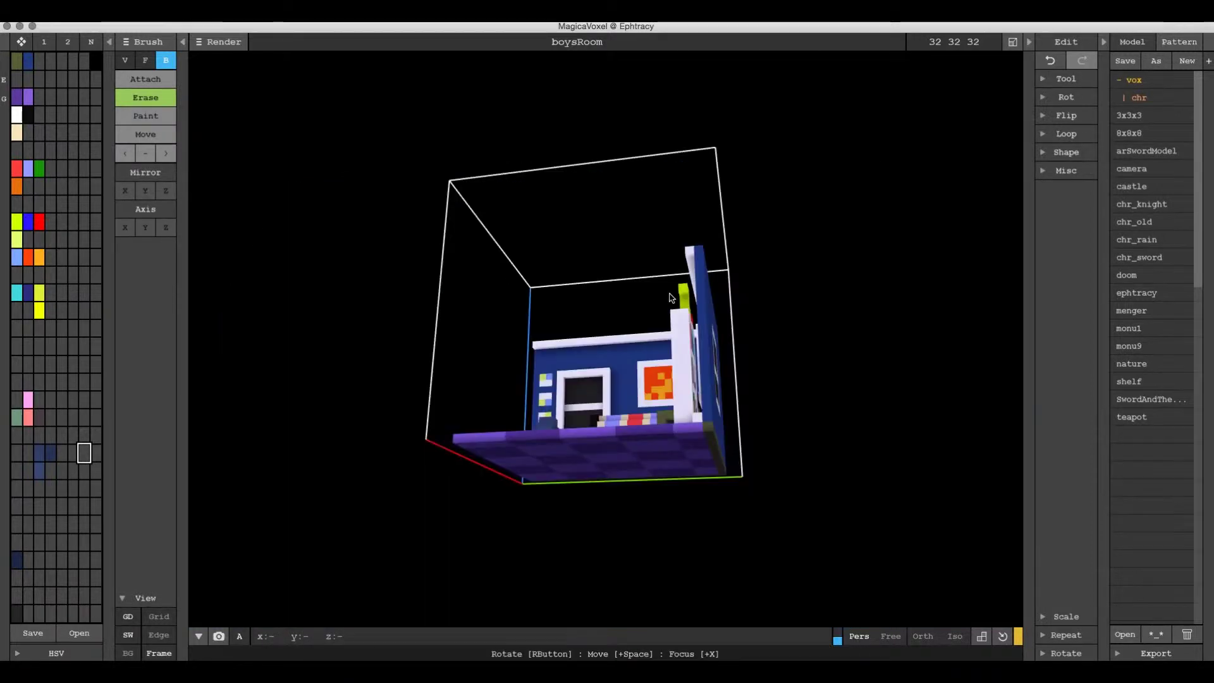
{"action": "left_click", "coordinate": [837, 636]}
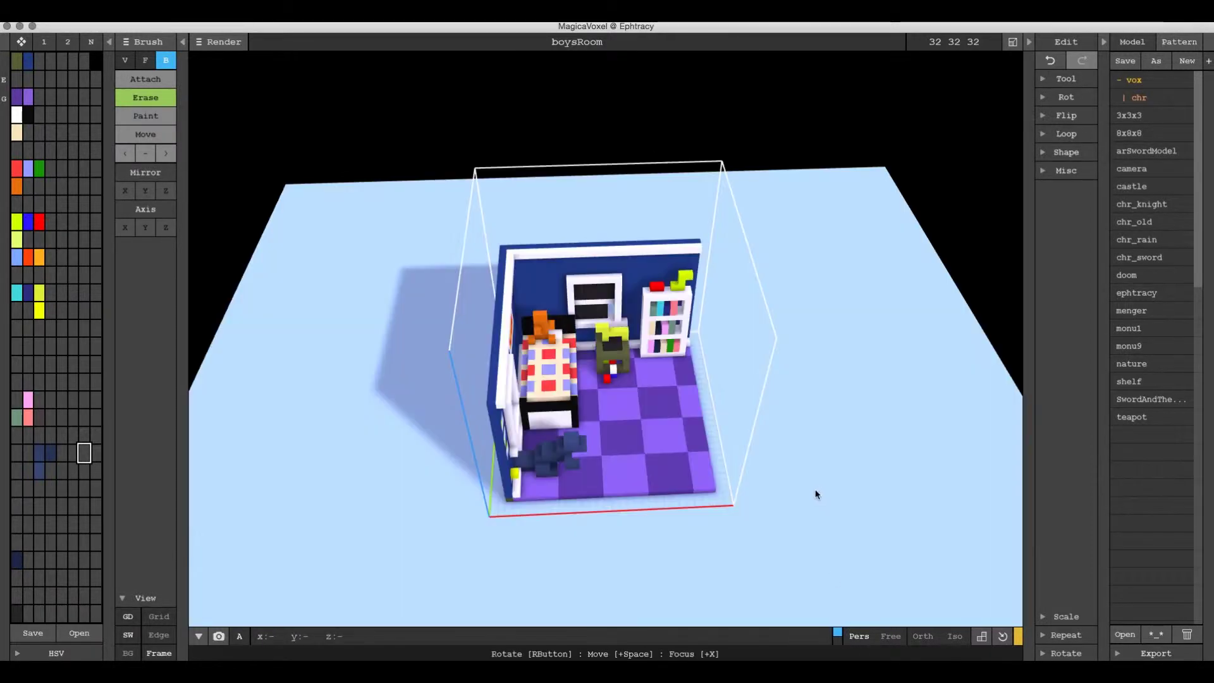
{"action": "left_click", "coordinate": [836, 640]}
{"action": "right_click_drag", "start_coordinate": [829, 557], "coordinate": [898, 607]}
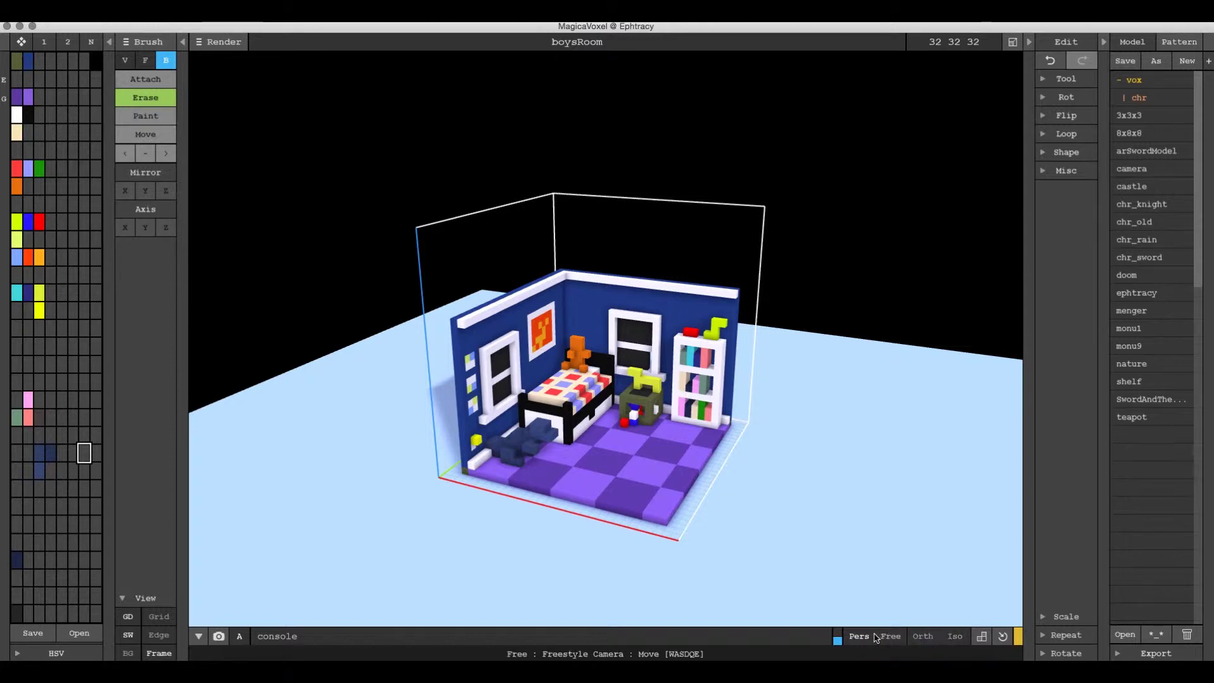
Orbit around the bedroom, then switch to the Free camera and swing to a low angle
{"action": "right_click_drag", "start_coordinate": [638, 458], "coordinate": [612, 457]}
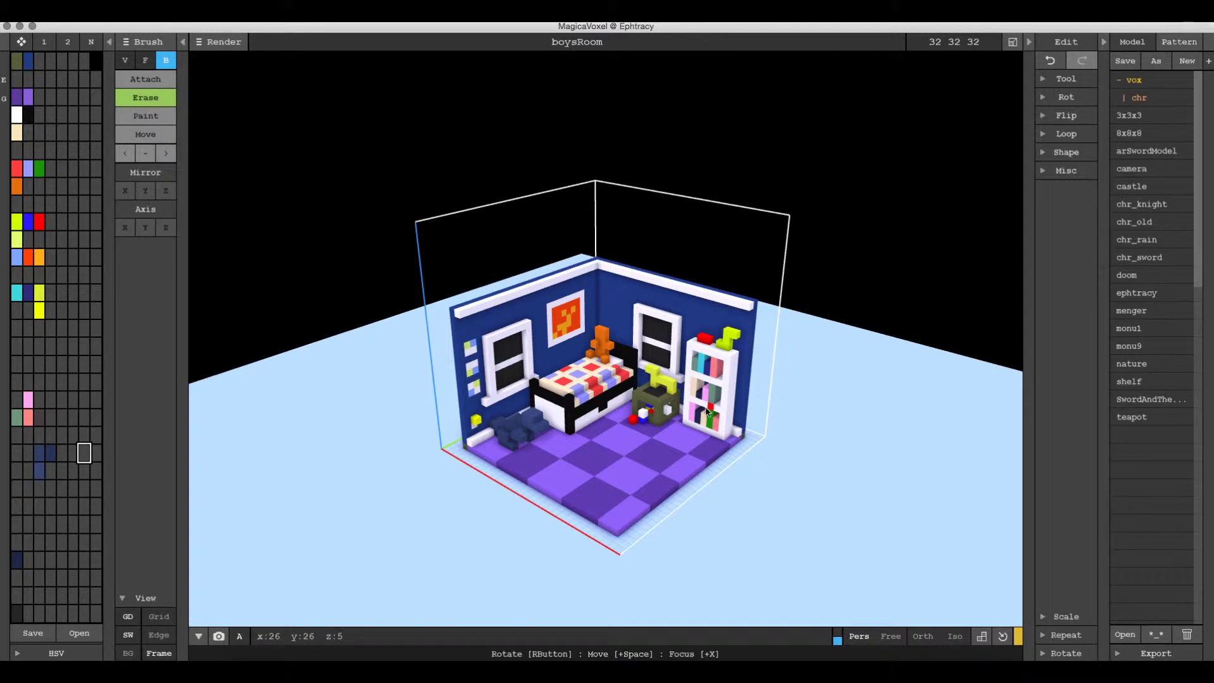
{"action": "right_click_drag", "start_coordinate": [625, 430], "coordinate": [645, 434]}
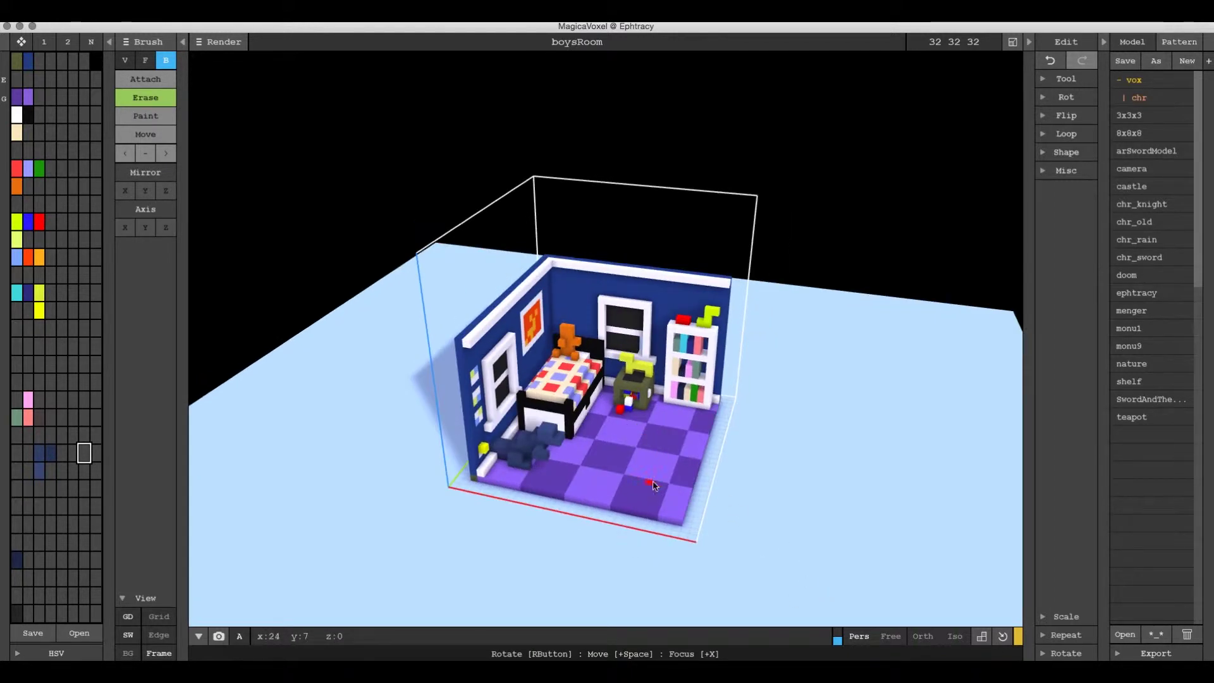
{"action": "right_click_drag", "start_coordinate": [654, 486], "coordinate": [780, 582]}
{"action": "left_click", "coordinate": [897, 636]}
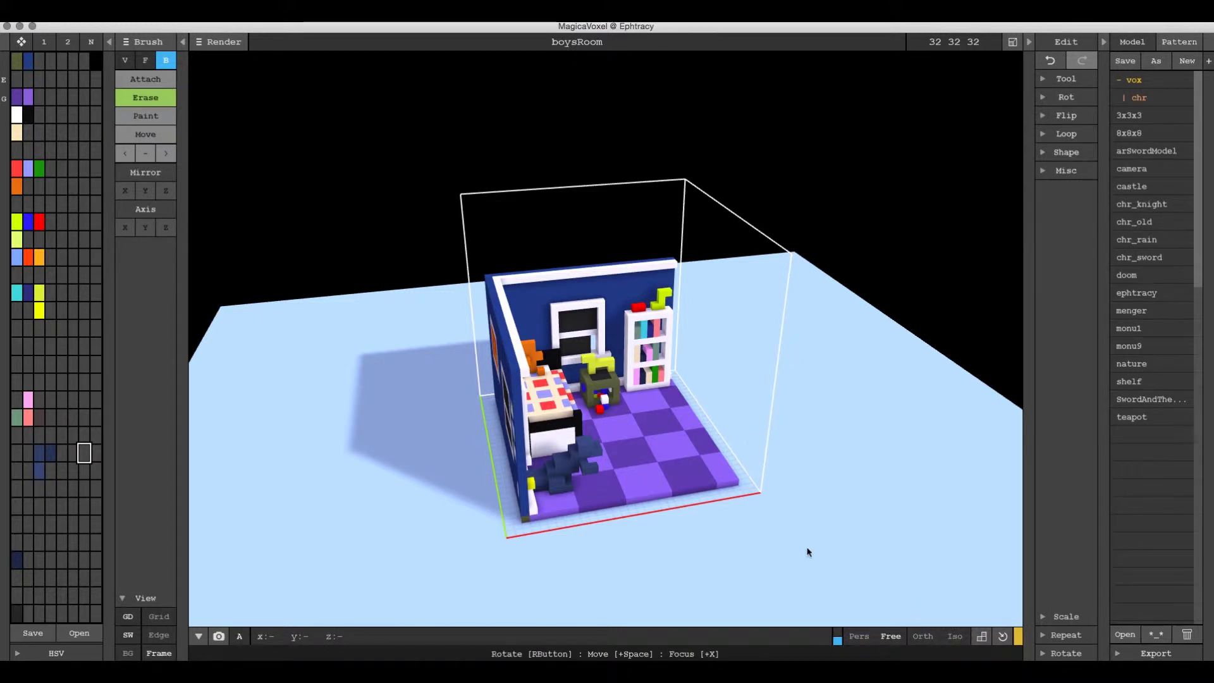
{"action": "right_click_drag", "start_coordinate": [702, 451], "coordinate": [705, 452]}
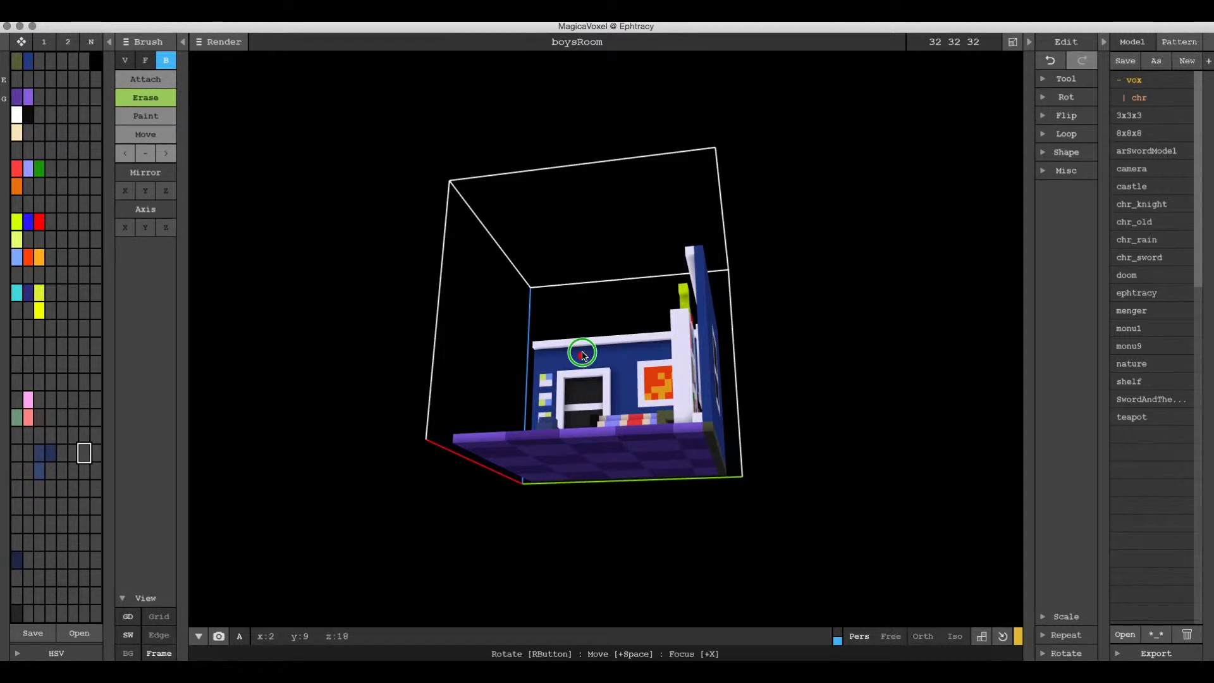
{"action": "right_click_drag", "start_coordinate": [577, 350], "coordinate": [883, 618]}
Zoom in and out on the raised corner view until the bedroom nearly fills the viewport
{"action": "scroll", "coordinate": [711, 454], "scroll_direction": "up", "scroll_amount": 2}
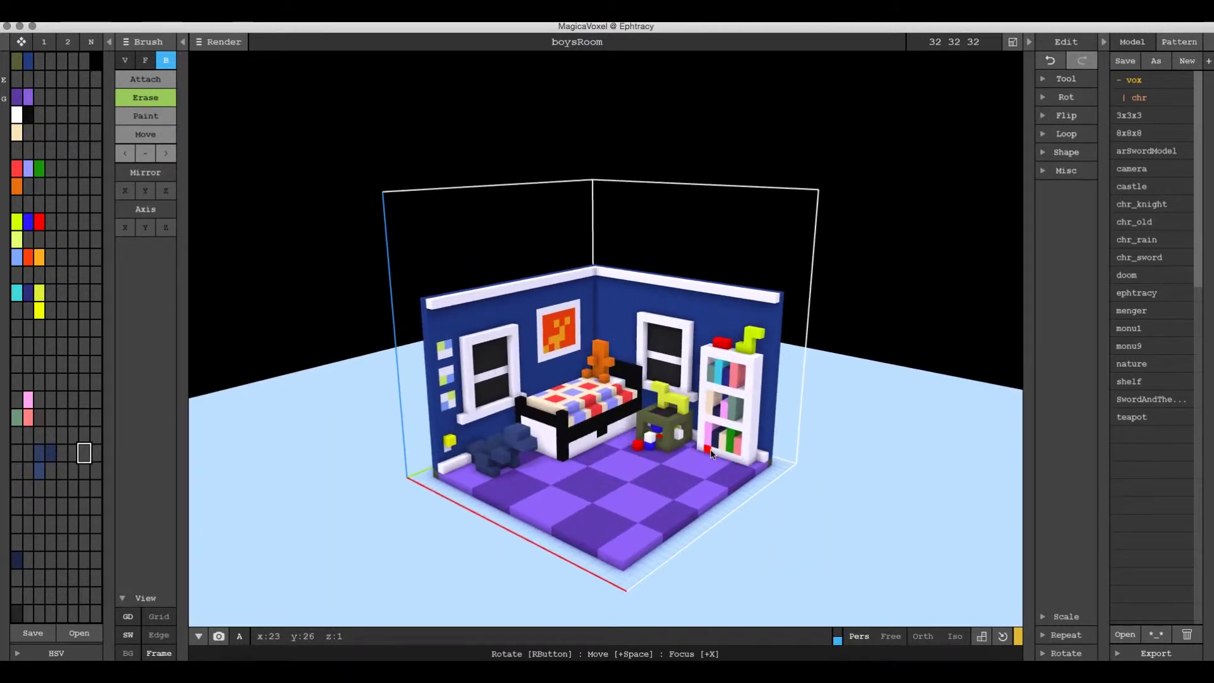
{"action": "scroll", "coordinate": [711, 454], "scroll_direction": "up", "scroll_amount": 3}
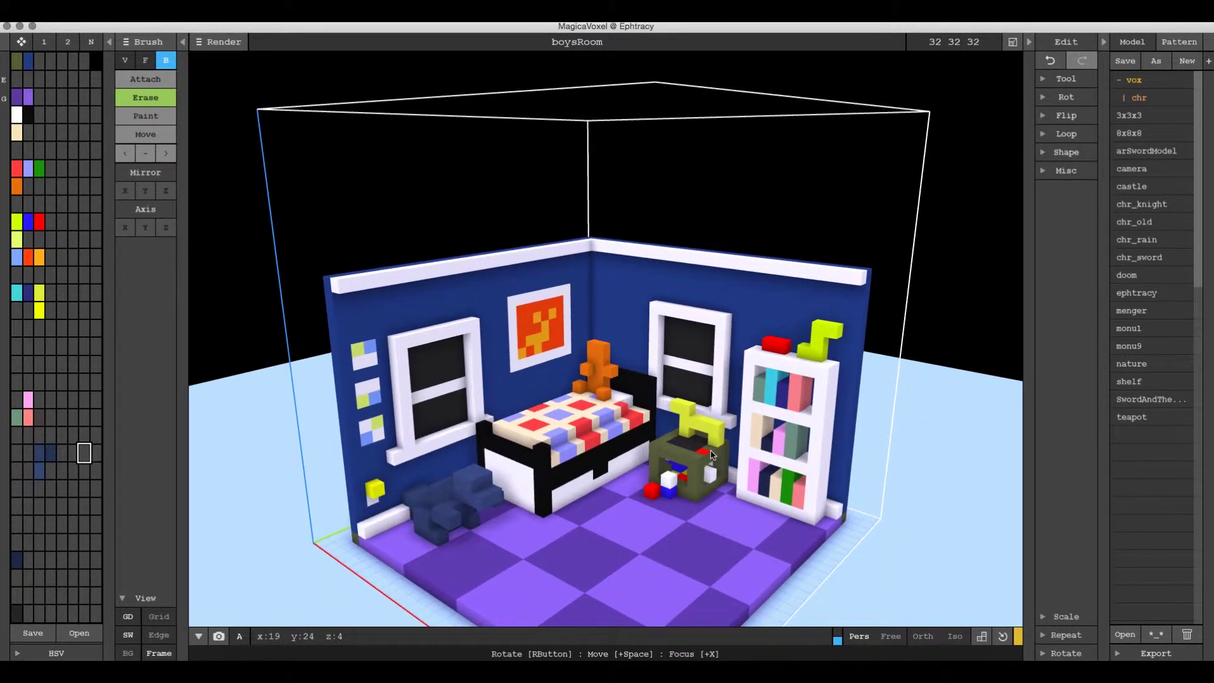
{"action": "scroll", "coordinate": [711, 454], "scroll_direction": "down", "scroll_amount": 3}
{"action": "scroll", "coordinate": [711, 454], "scroll_direction": "down", "scroll_amount": 3}
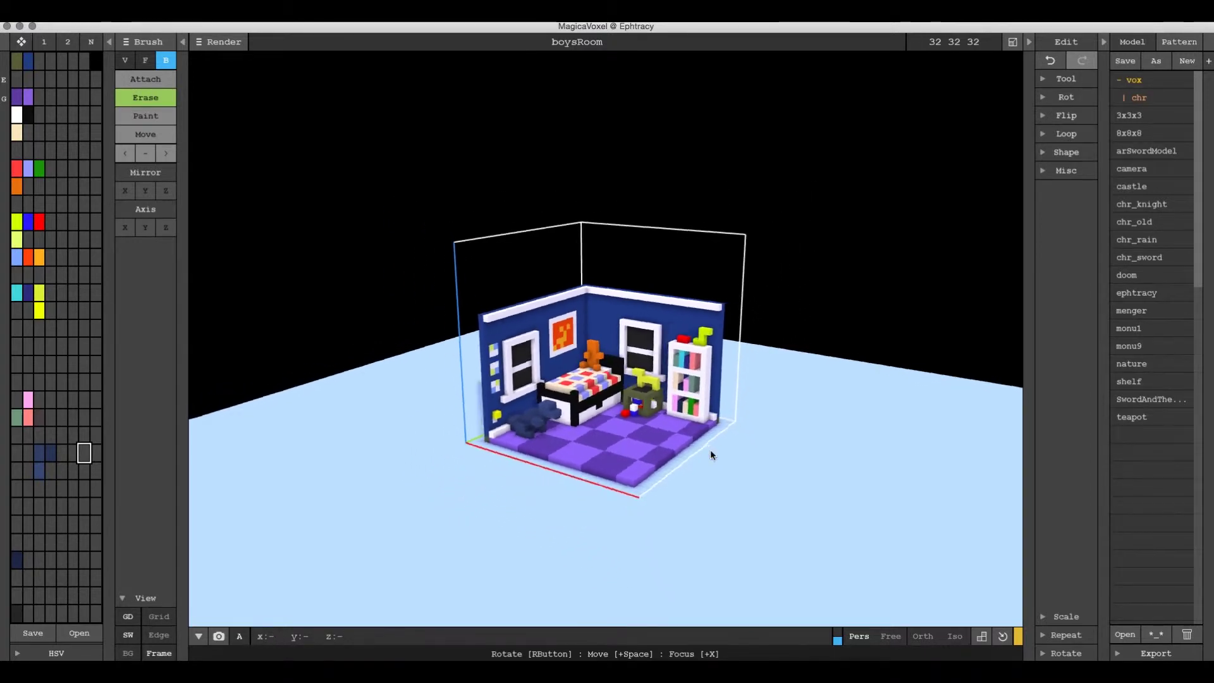
{"action": "scroll", "coordinate": [711, 449], "scroll_direction": "down", "scroll_amount": 3}
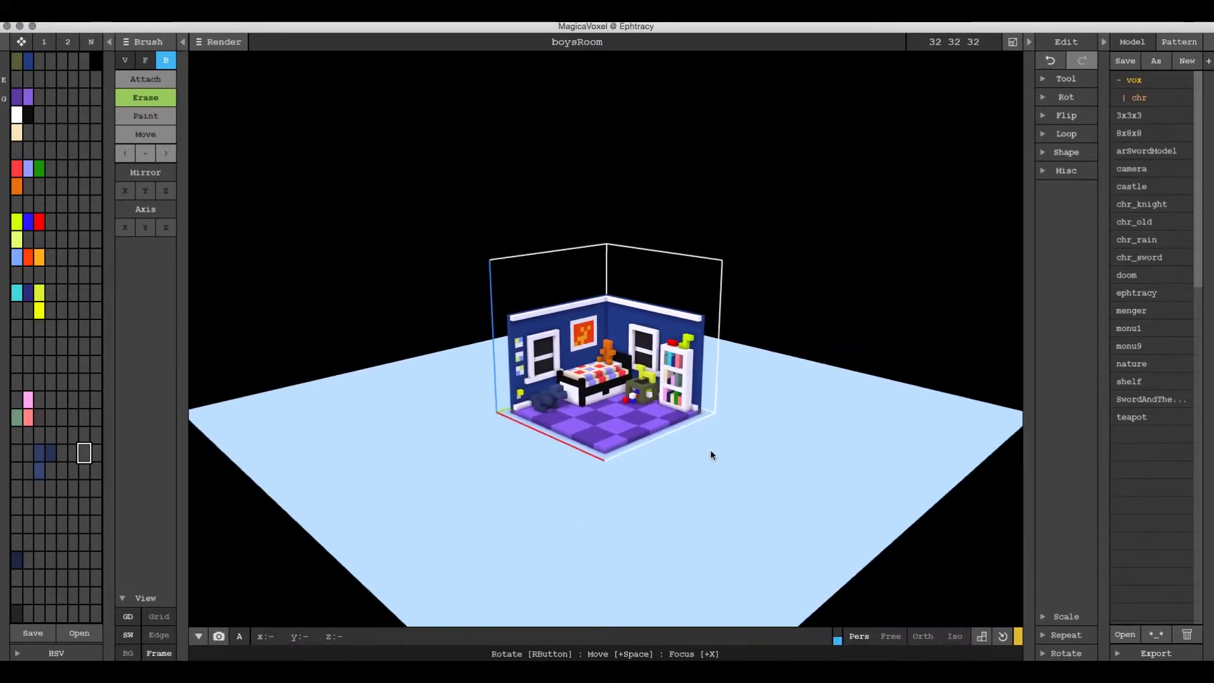
{"action": "scroll", "coordinate": [675, 445], "scroll_direction": "up", "scroll_amount": 2}
{"action": "scroll", "coordinate": [675, 445], "scroll_direction": "up", "scroll_amount": 6}
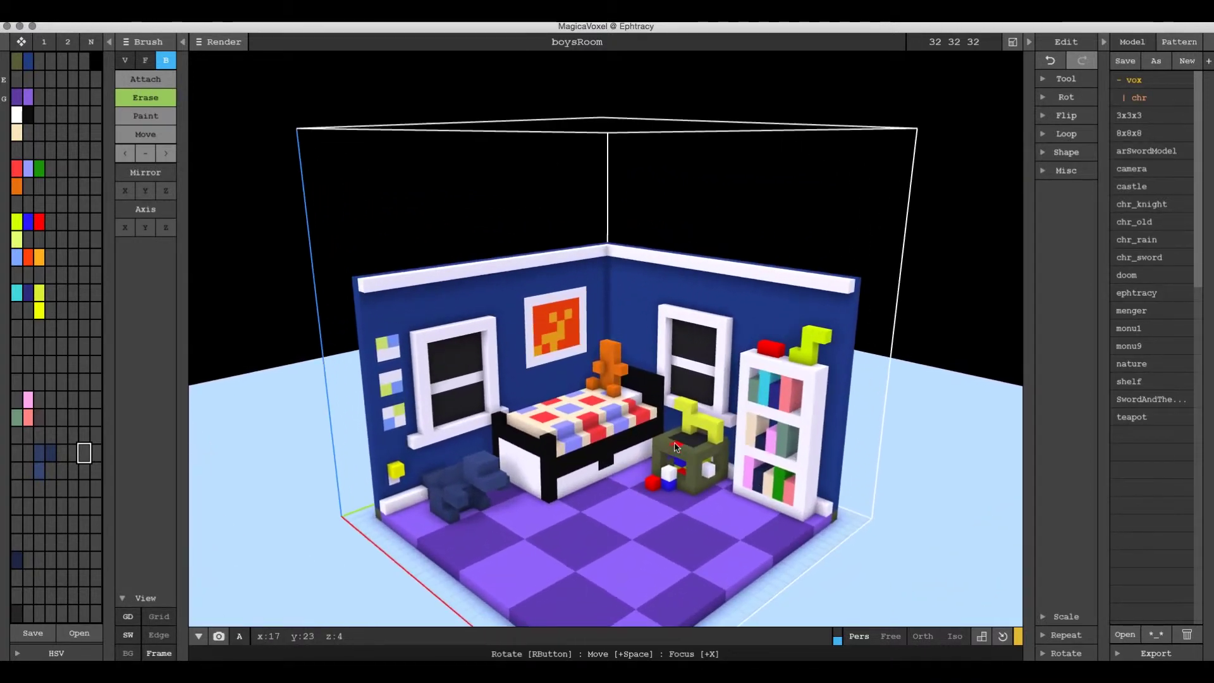
{"action": "scroll", "coordinate": [676, 448], "scroll_direction": "down", "scroll_amount": 5}
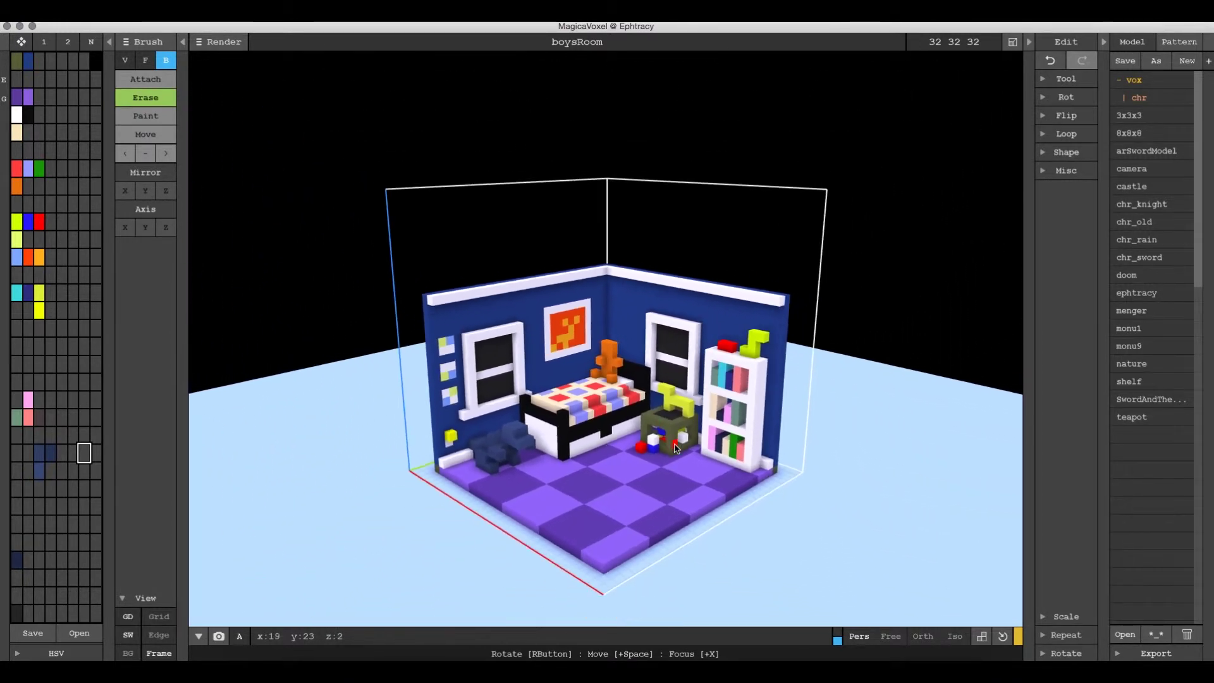
{"action": "scroll", "coordinate": [675, 448], "scroll_direction": "up", "scroll_amount": 4}
{"action": "scroll", "coordinate": [675, 448], "scroll_direction": "down", "scroll_amount": 4}
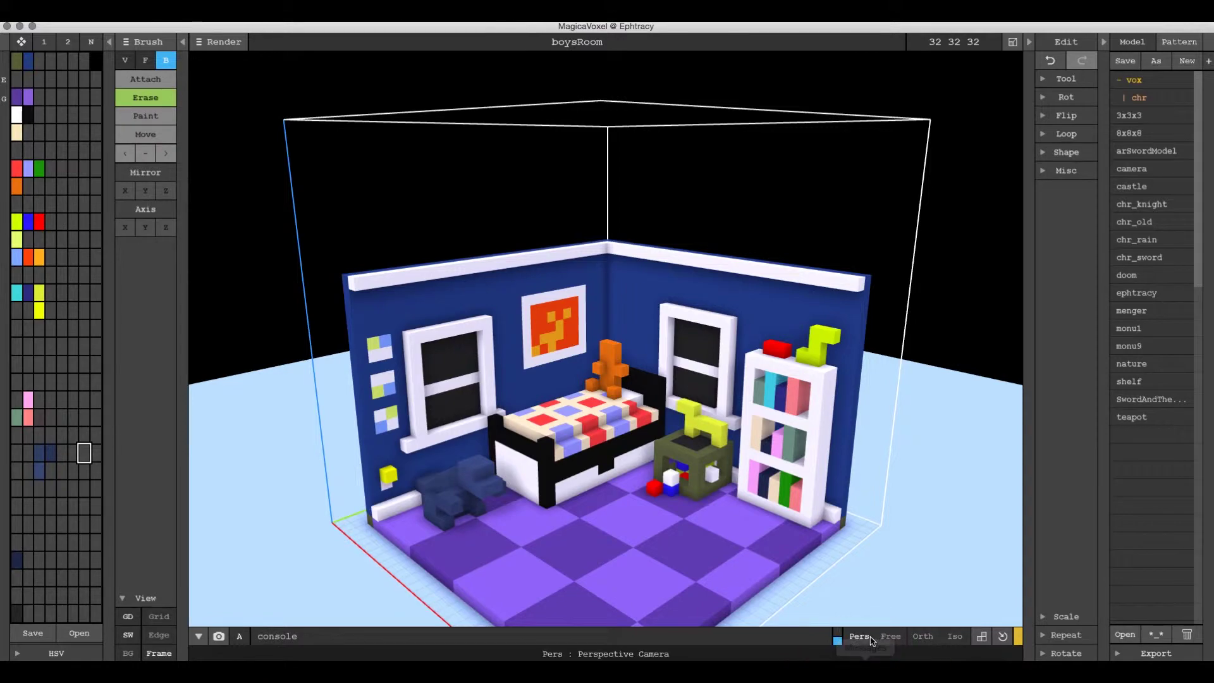
Orbit to the room's left side and zoom in and out with the Free camera
{"action": "right_click_drag", "start_coordinate": [620, 453], "coordinate": [513, 421]}
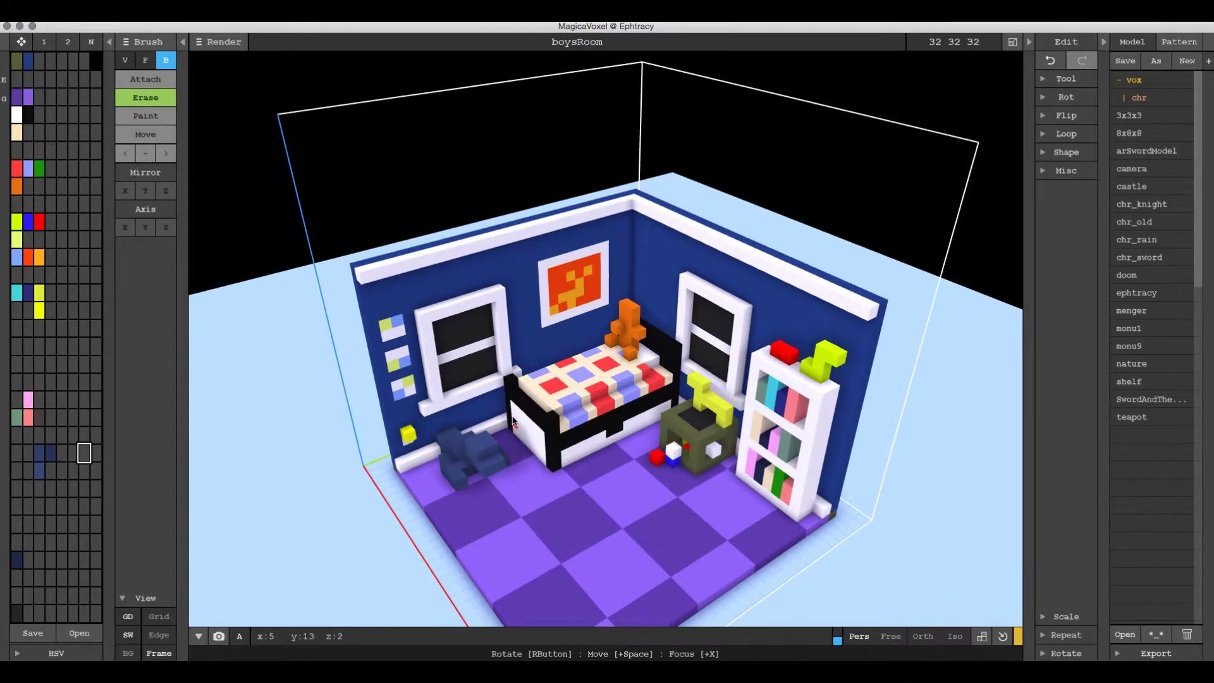
{"action": "left_click", "coordinate": [890, 636]}
{"action": "scroll", "coordinate": [702, 373], "scroll_direction": "up", "scroll_amount": 3}
{"action": "scroll", "coordinate": [727, 372], "scroll_direction": "down", "scroll_amount": 5}
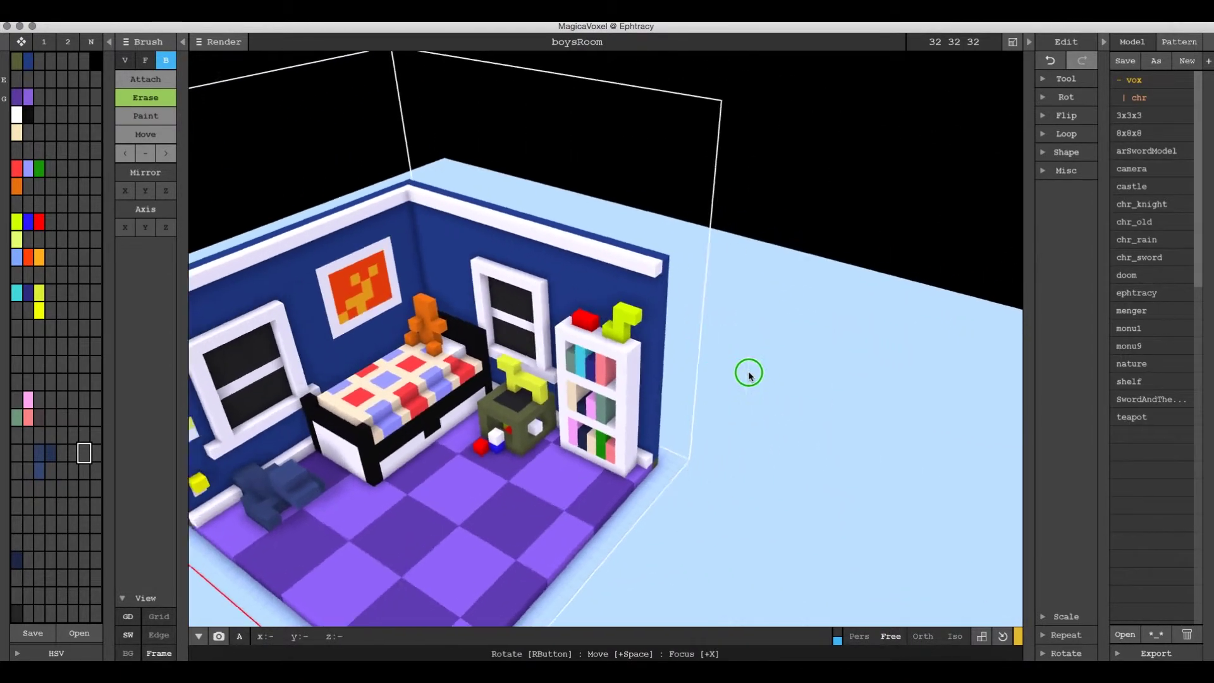
{"action": "scroll", "coordinate": [721, 359], "scroll_direction": "up", "scroll_amount": 3}
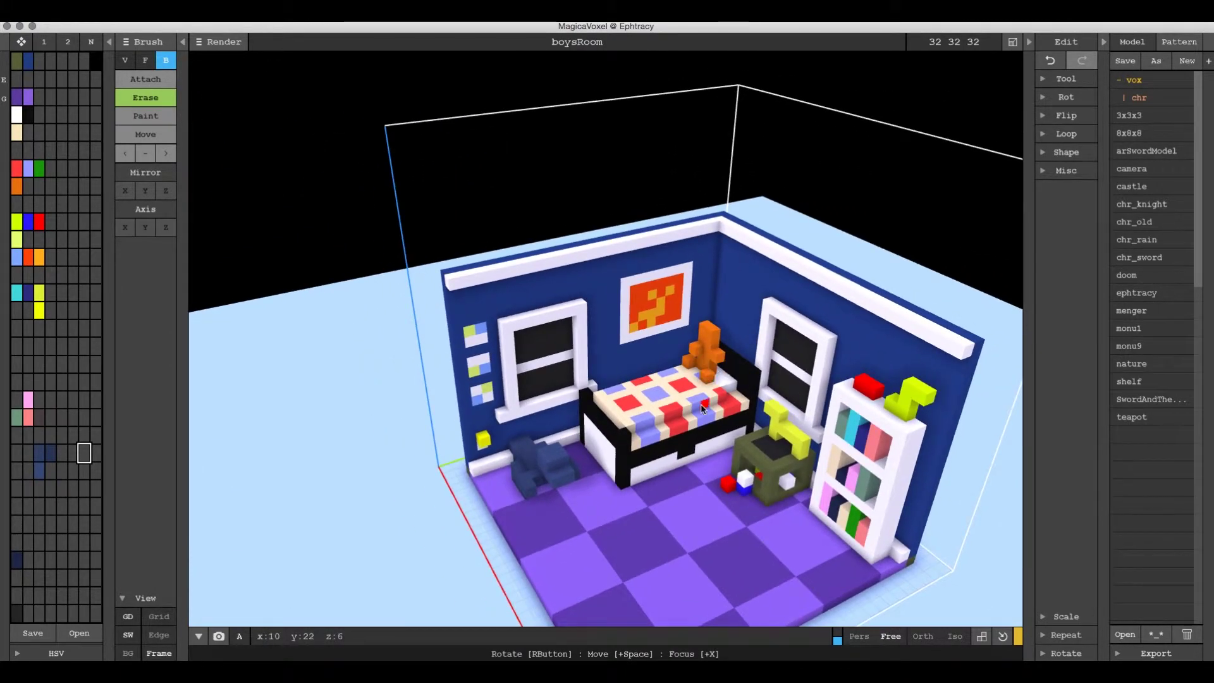
{"action": "scroll", "coordinate": [702, 408], "scroll_direction": "down", "scroll_amount": 2}
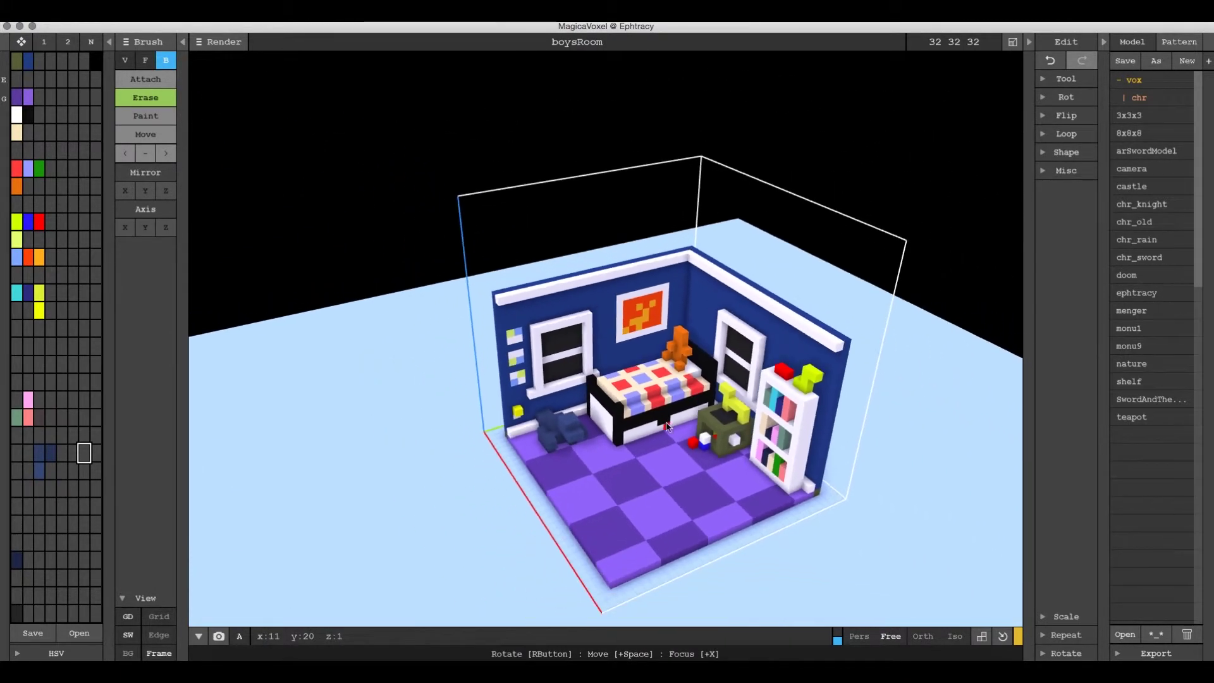
Move the Free camera close toward the floor, then return to Pers at a high three-quarter view
{"action": "mouse_move", "coordinate": [702, 408]}
{"action": "right_mouse_down"}
{"action": "mouse_move", "coordinate": [643, 412]}
{"action": "mouse_move", "coordinate": [750, 425]}
{"action": "mouse_move", "coordinate": [702, 456]}
{"action": "mouse_move", "coordinate": [690, 452]}
{"action": "mouse_move", "coordinate": [721, 434]}
{"action": "mouse_move", "coordinate": [856, 436]}
{"action": "mouse_move", "coordinate": [794, 442]}
{"action": "mouse_move", "coordinate": [866, 447]}
{"action": "mouse_move", "coordinate": [526, 417]}
{"action": "mouse_move", "coordinate": [629, 442]}
{"action": "right_mouse_up"}
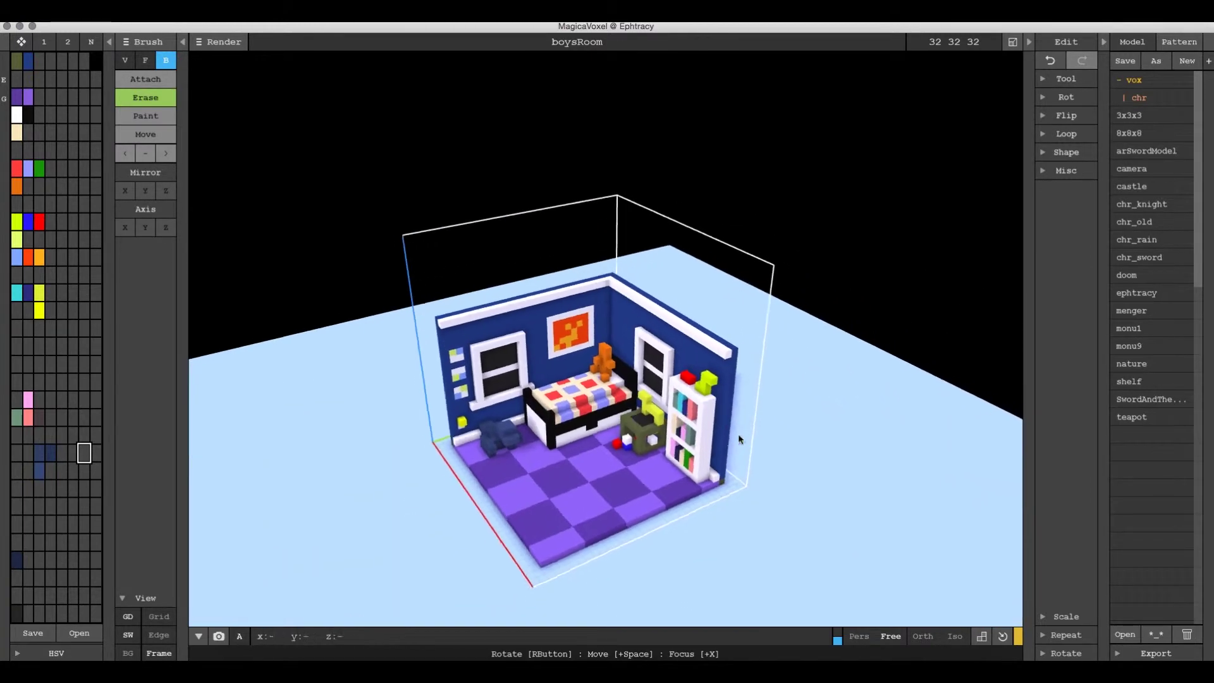
{"action": "scroll", "coordinate": [702, 457], "scroll_direction": "up", "scroll_amount": 1}
{"action": "scroll", "coordinate": [658, 476], "scroll_direction": "up", "scroll_amount": 8}
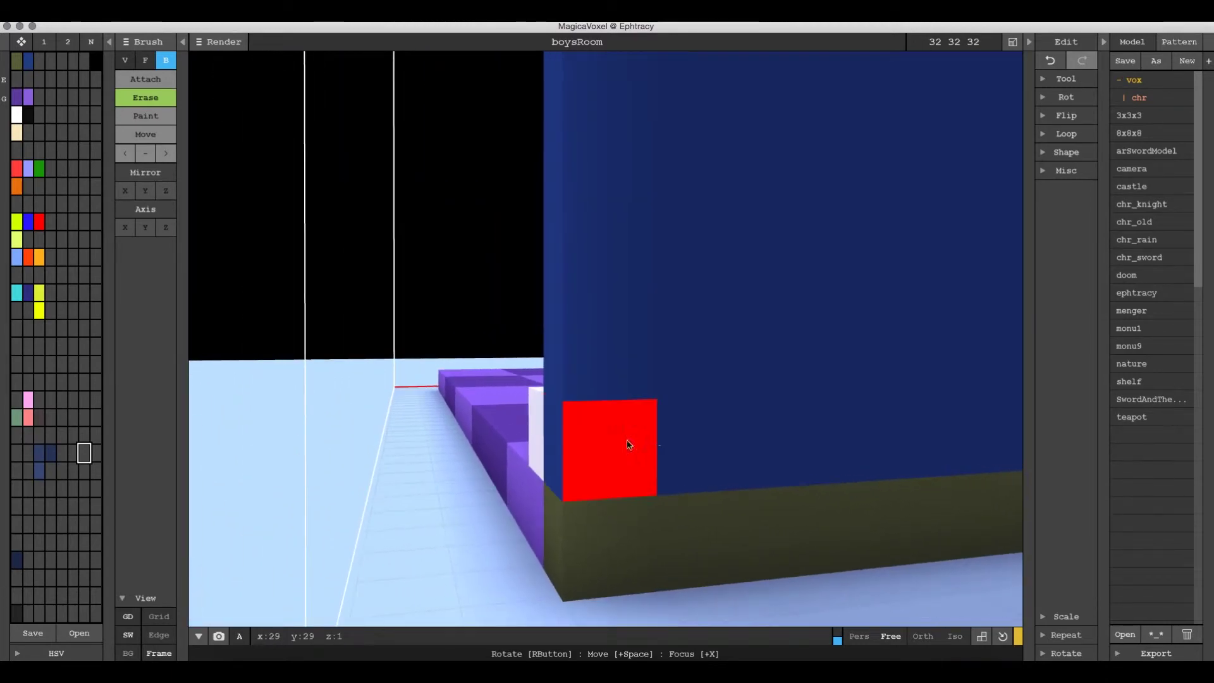
{"action": "right_click_drag", "start_coordinate": [558, 426], "coordinate": [544, 426]}
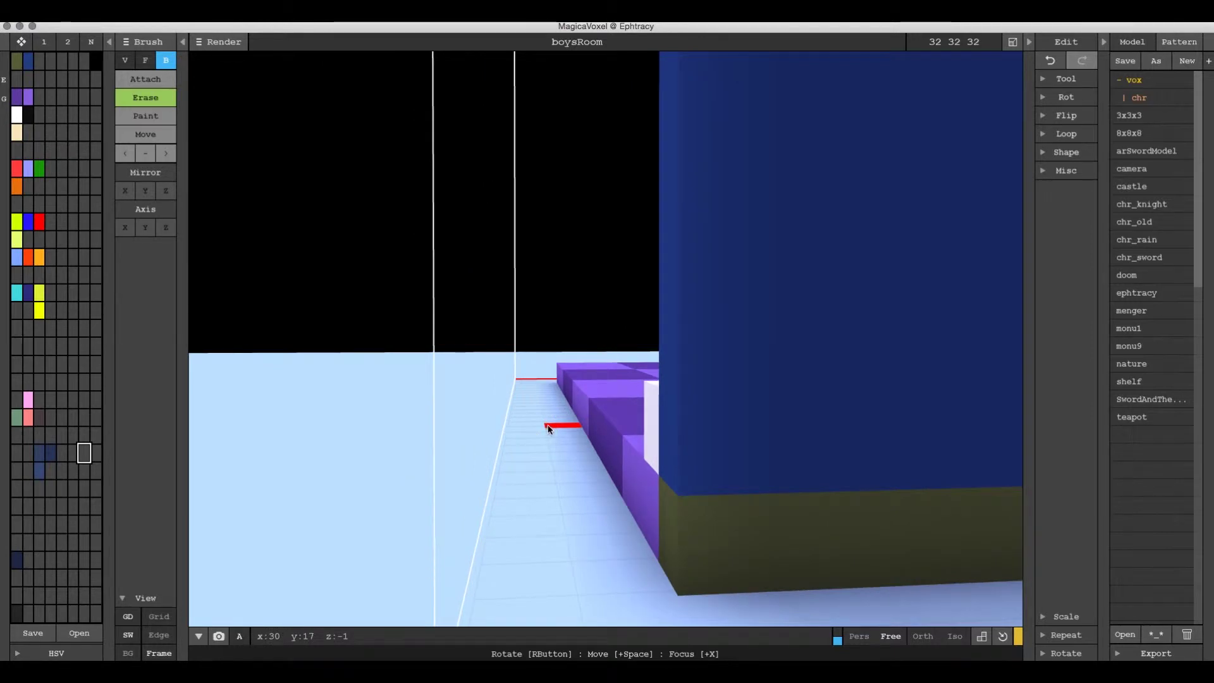
{"action": "key", "text": "Tab"}
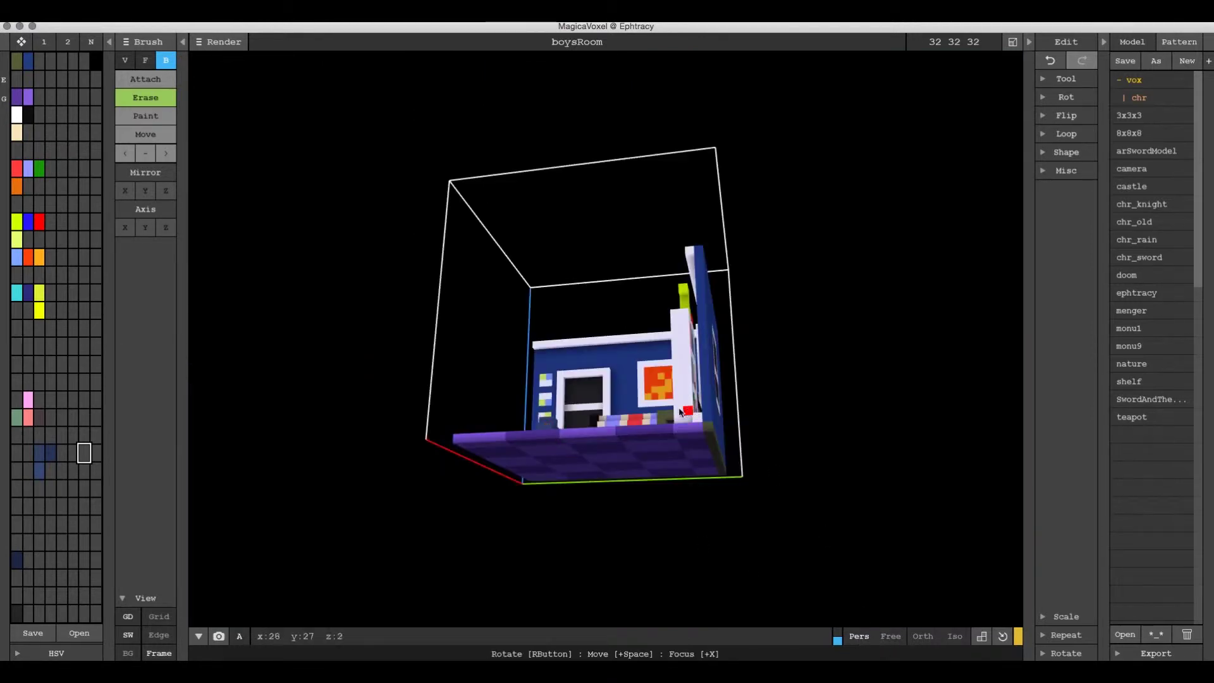
{"action": "right_click_drag", "start_coordinate": [680, 411], "coordinate": [859, 559]}
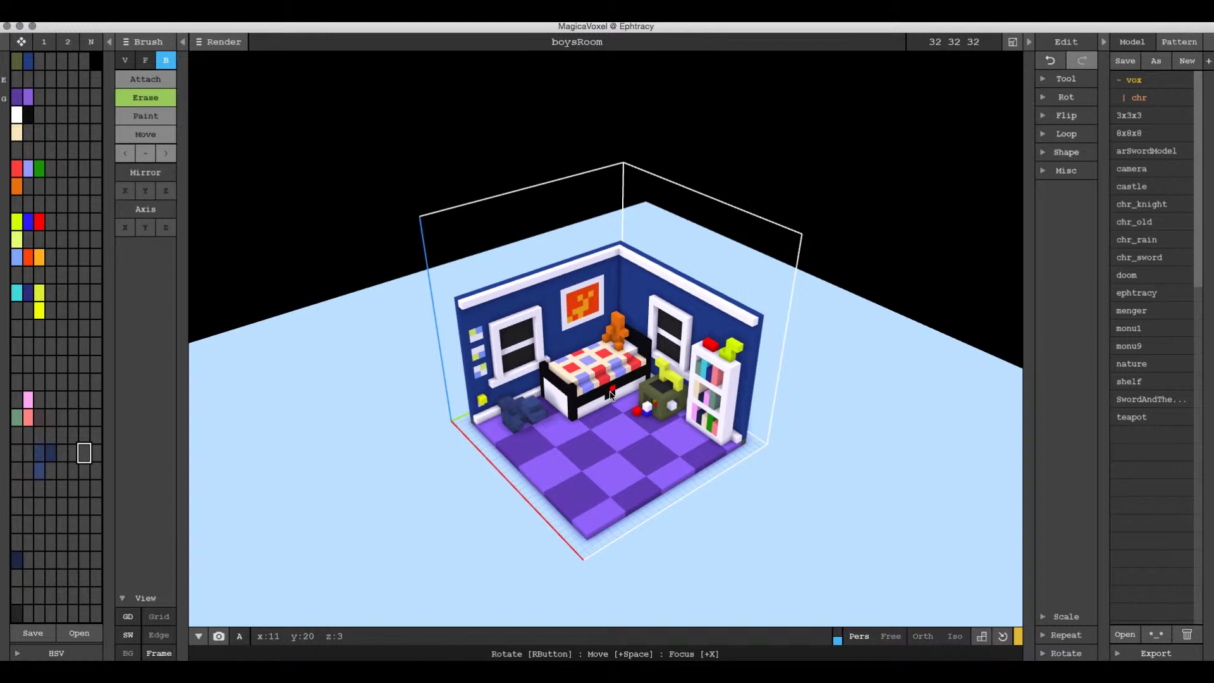
Orbit to a more frontal, elevated view and switch to the orthographic camera
{"action": "right_click_drag", "start_coordinate": [567, 395], "coordinate": [621, 396]}
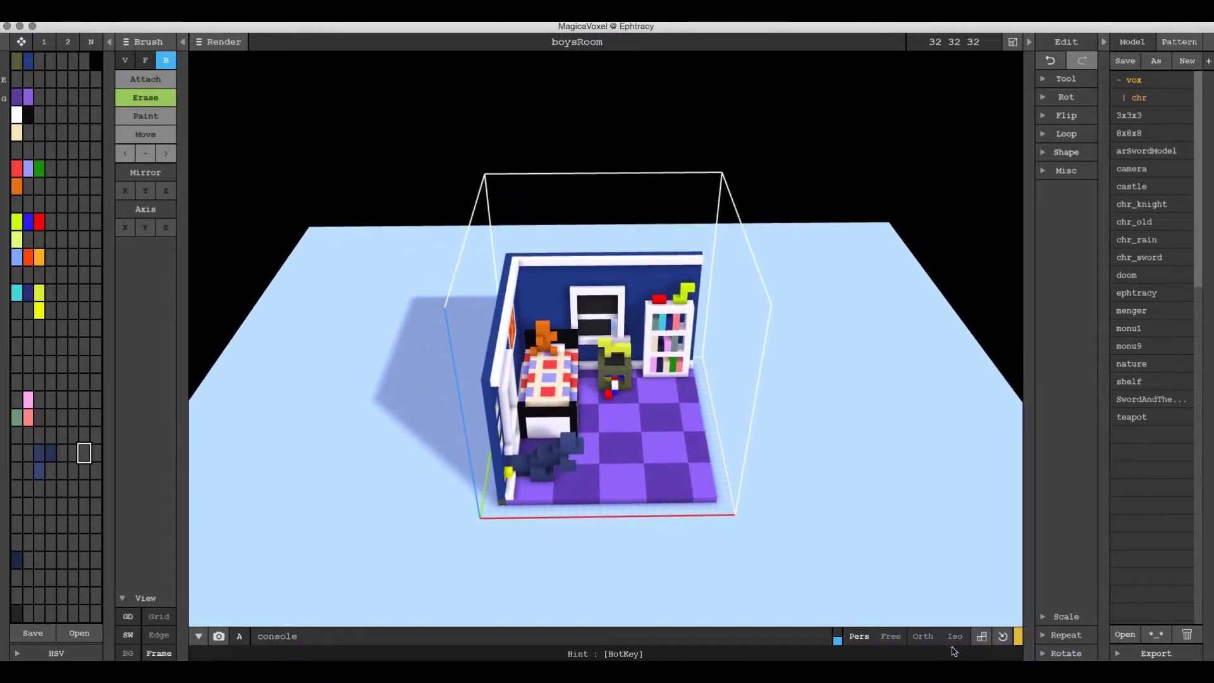
{"action": "left_click", "coordinate": [926, 638]}
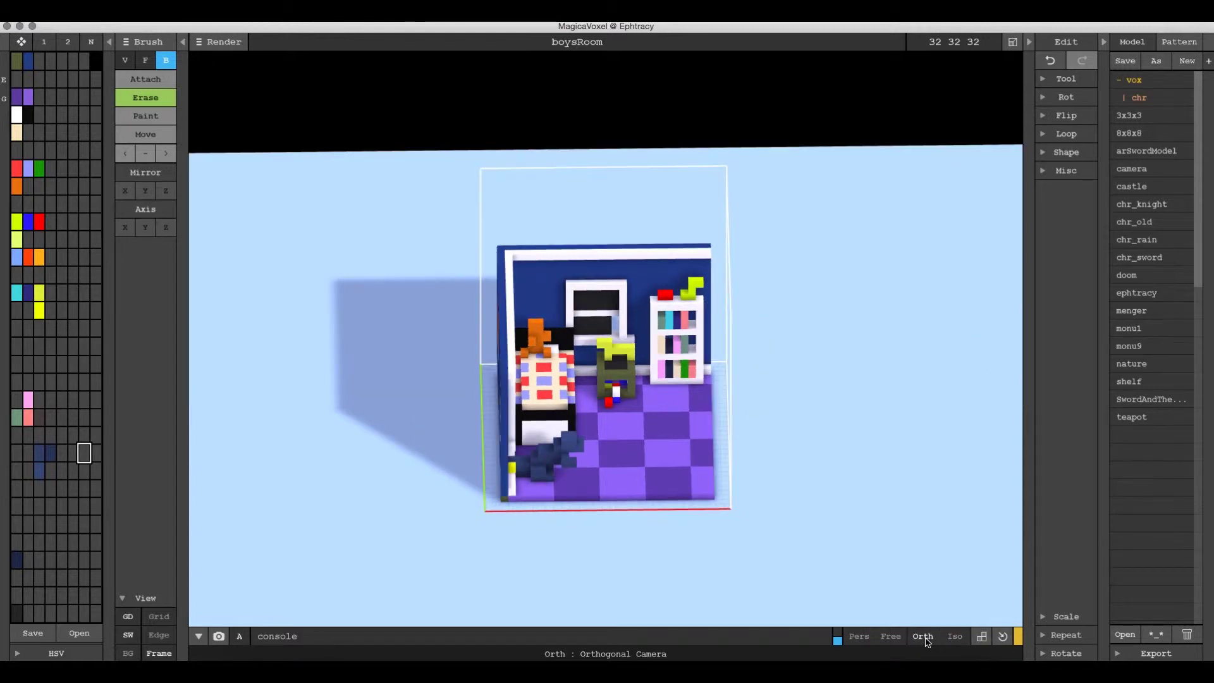
Compare projections by switching to Pers, back to Orth, then to Iso
{"action": "left_click", "coordinate": [859, 636]}
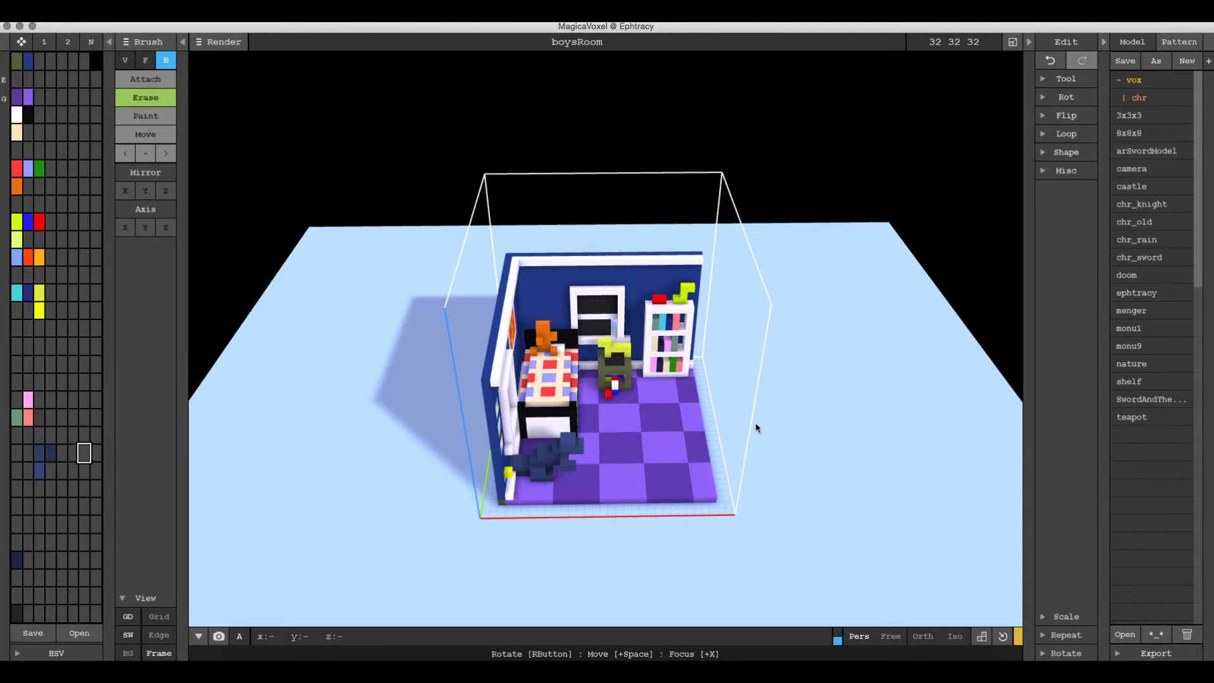
{"action": "left_click", "coordinate": [923, 636]}
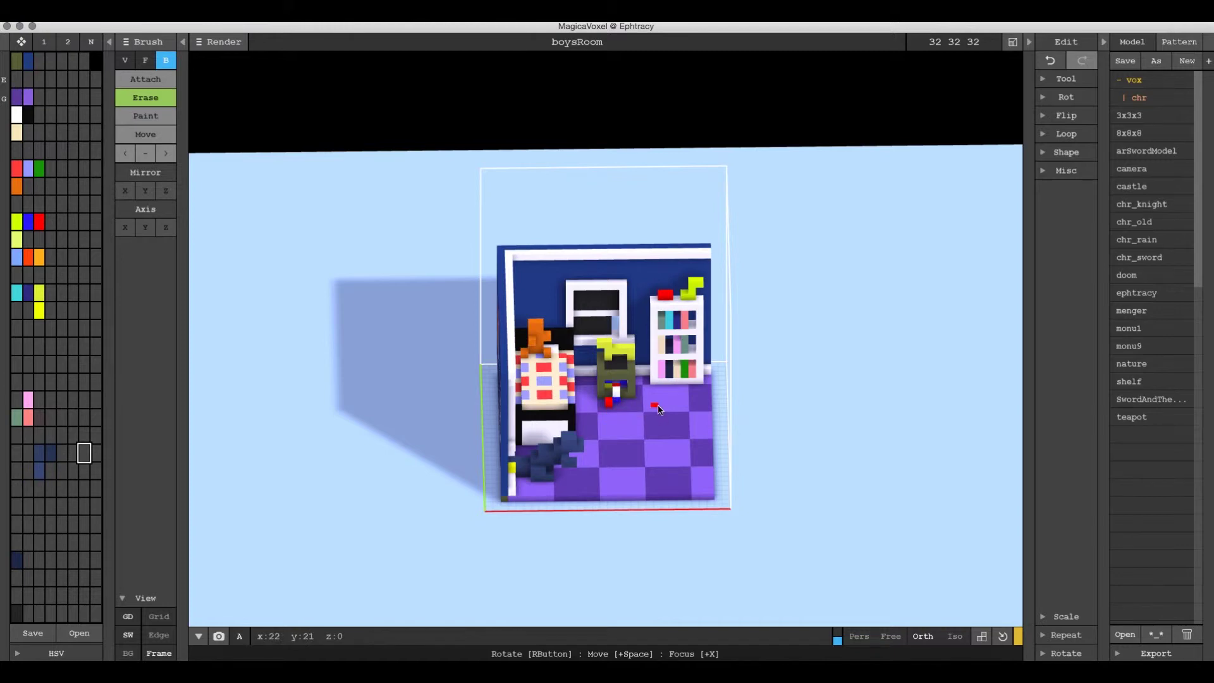
{"action": "left_click", "coordinate": [955, 637]}
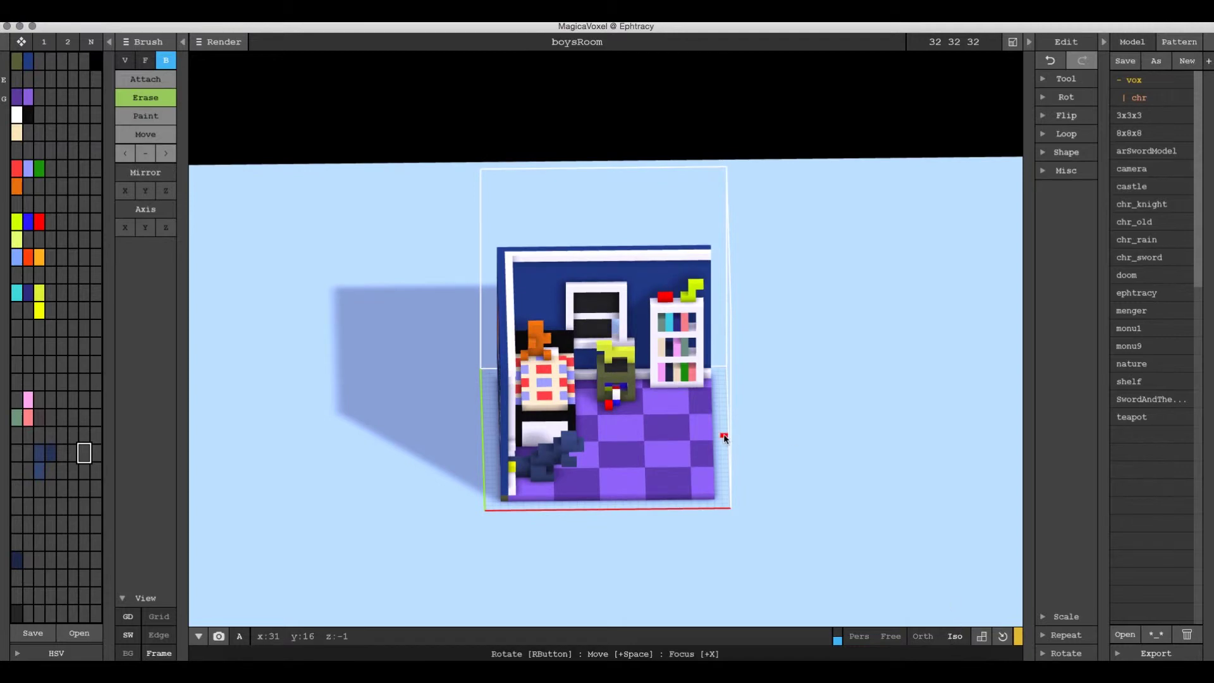
Rotate the room through tilted and opposite-side angles, ending at an elevated frontal view
{"action": "right_click_drag", "start_coordinate": [742, 442], "coordinate": [648, 377]}
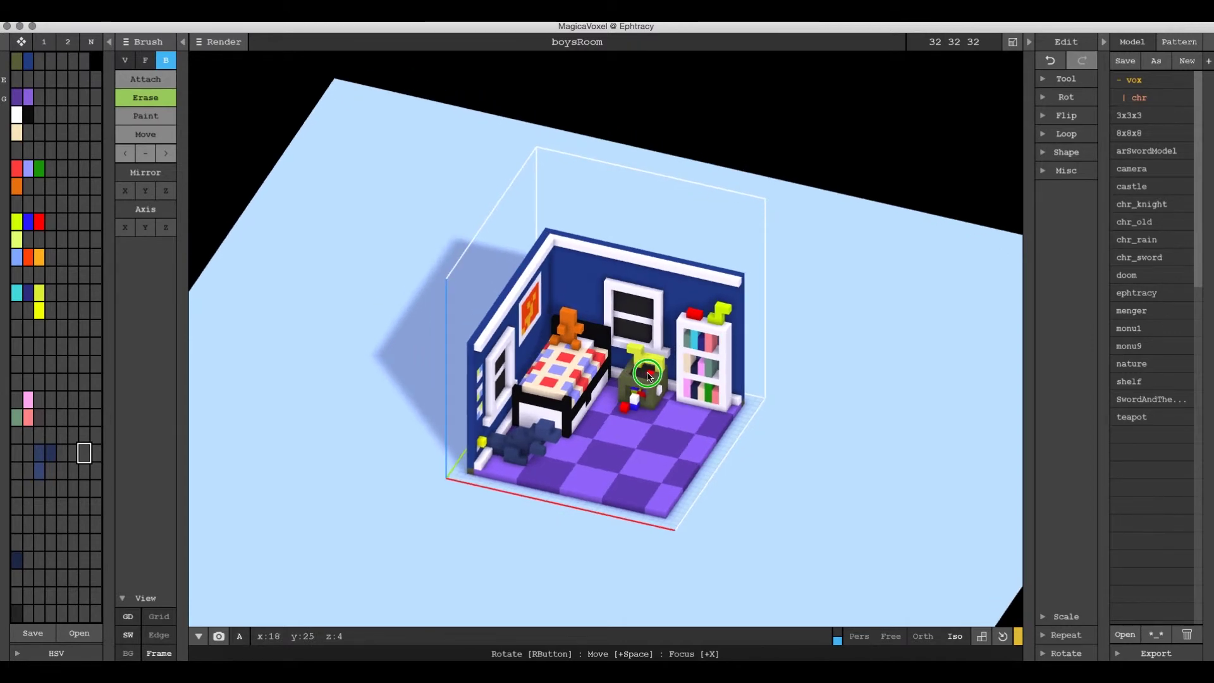
{"action": "right_click_drag", "start_coordinate": [648, 377], "coordinate": [677, 397]}
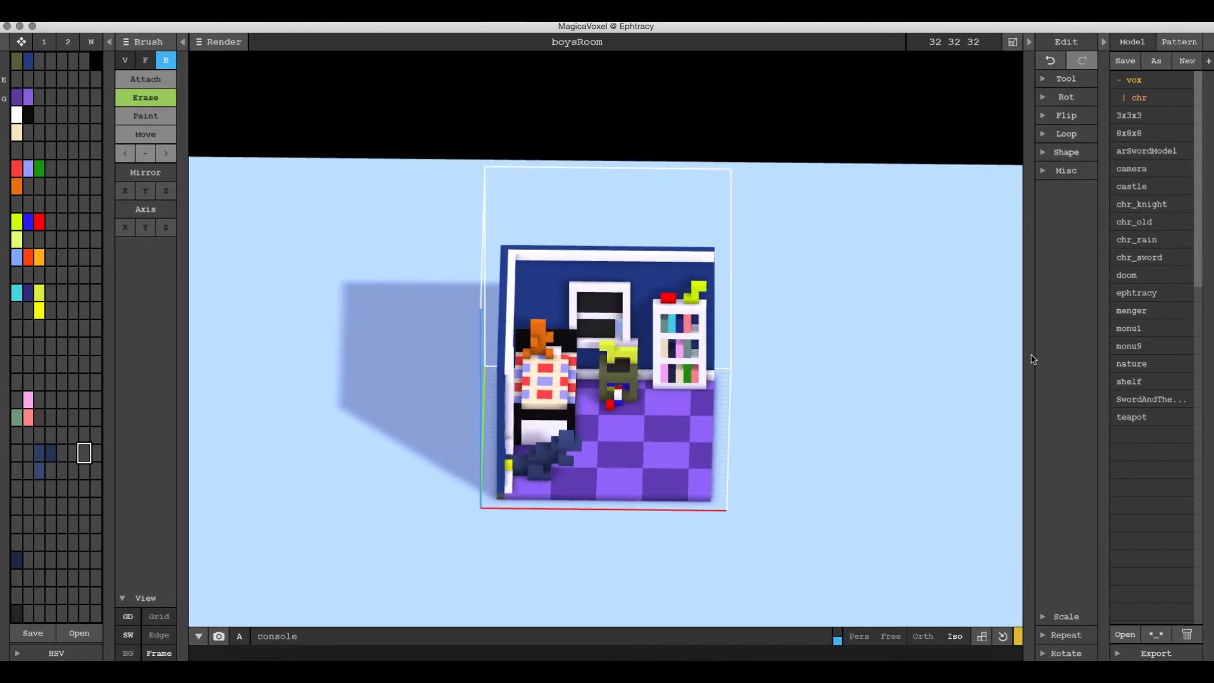
{"action": "right_click_drag", "start_coordinate": [758, 395], "coordinate": [797, 379]}
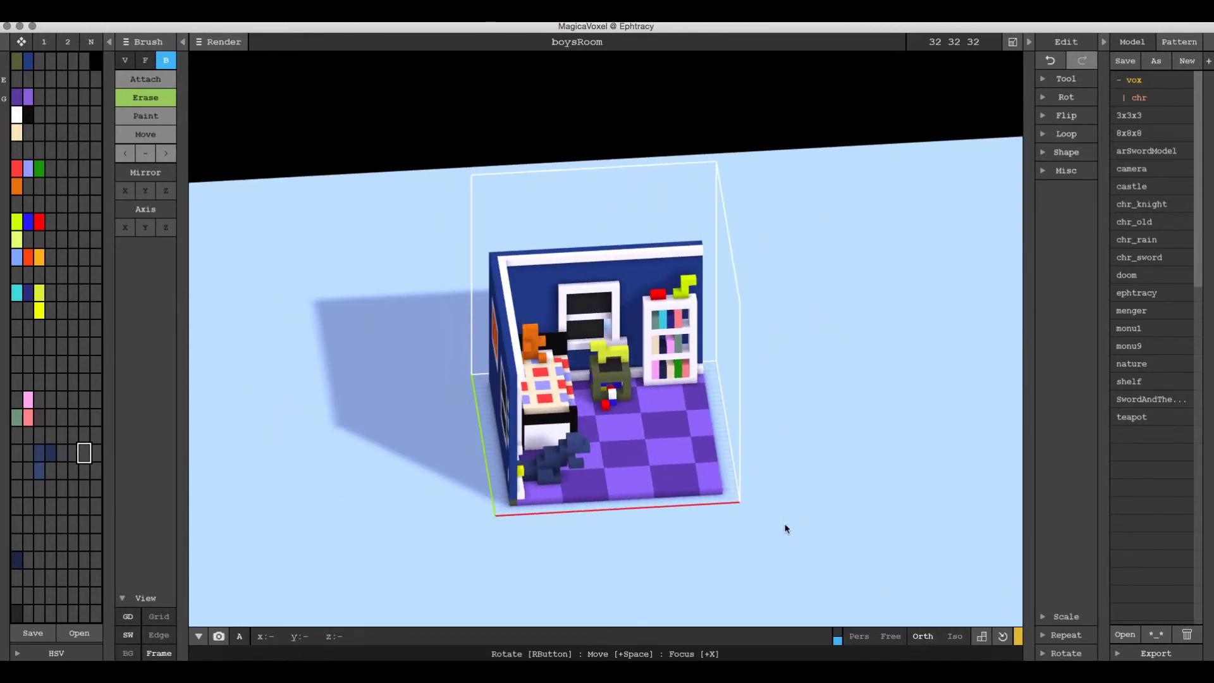
{"action": "right_click_drag", "start_coordinate": [665, 452], "coordinate": [689, 436]}
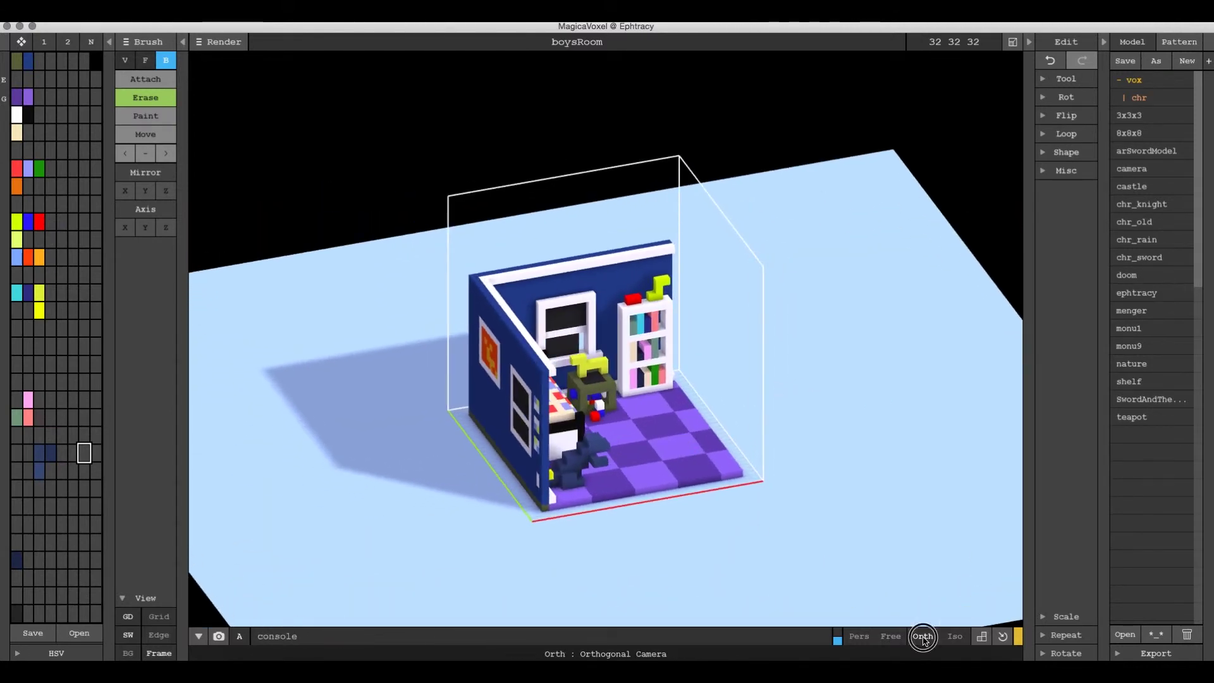
{"action": "right_click_drag", "start_coordinate": [734, 267], "coordinate": [685, 263]}
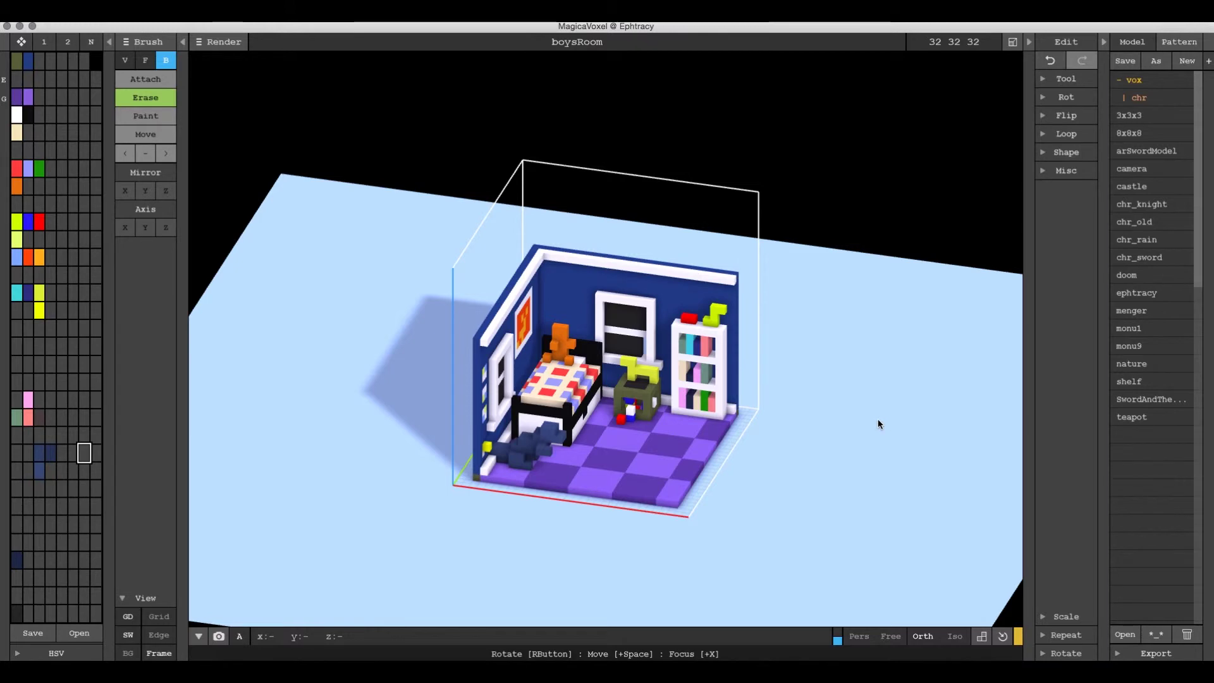
Enable the camera ruler and drag it to pitch -35 and yaw -20
{"action": "left_click", "coordinate": [981, 637]}
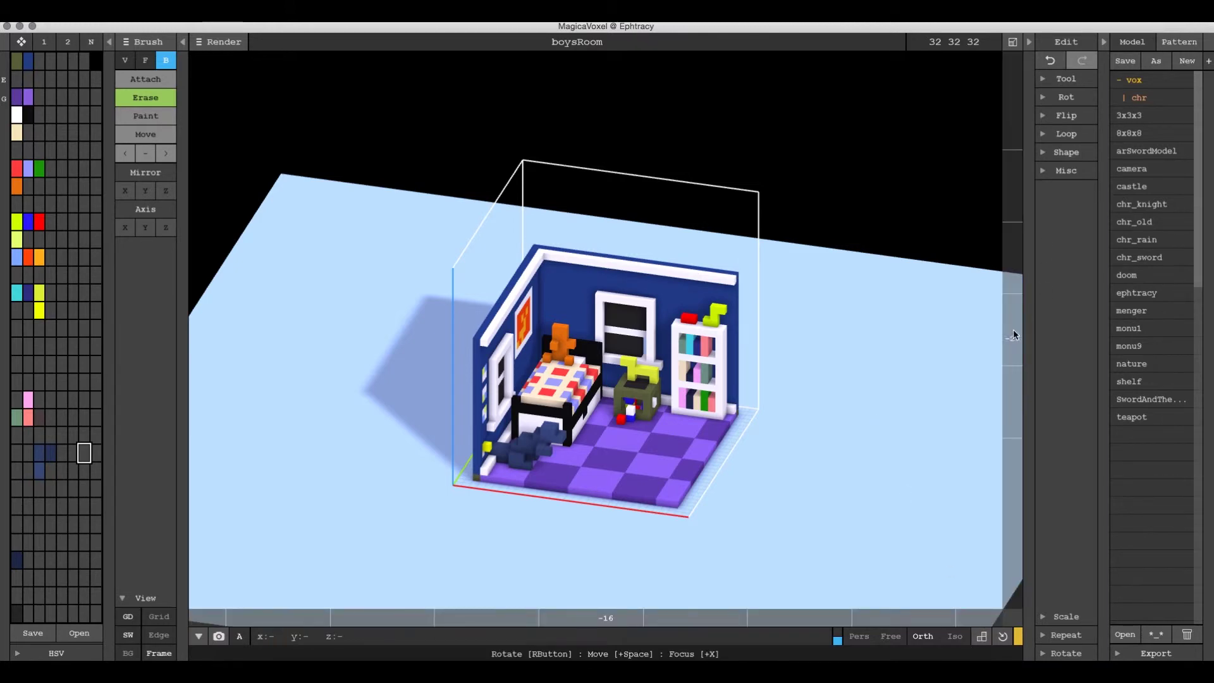
{"action": "right_click_drag", "start_coordinate": [926, 340], "coordinate": [1008, 342]}
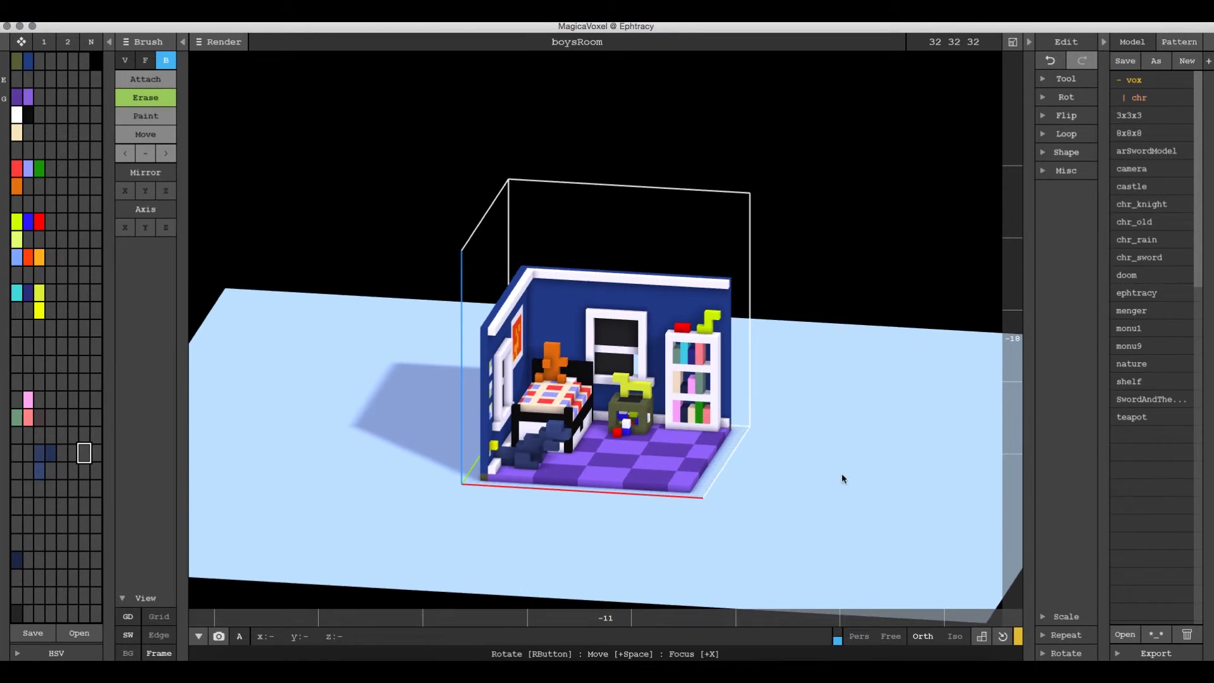
{"action": "right_click_drag", "start_coordinate": [724, 488], "coordinate": [634, 604]}
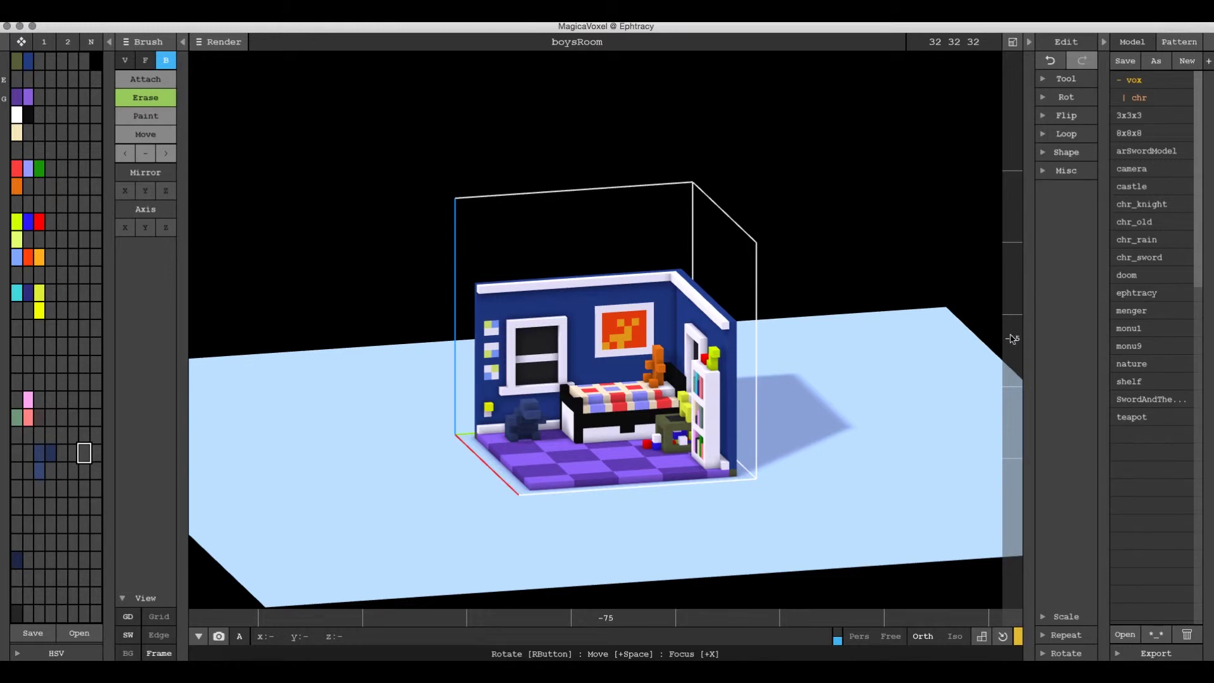
{"action": "mouse_move", "coordinate": [1012, 339]}
{"action": "left_mouse_down"}
{"action": "mouse_move", "coordinate": [1011, 311]}
{"action": "mouse_move", "coordinate": [1014, 360]}
{"action": "mouse_move", "coordinate": [1014, 309]}
{"action": "mouse_move", "coordinate": [1014, 351]}
{"action": "left_mouse_up"}
{"action": "right_click_drag", "start_coordinate": [961, 359], "coordinate": [1012, 340]}
{"action": "mouse_move", "coordinate": [1012, 340]}
{"action": "left_mouse_down"}
{"action": "mouse_move", "coordinate": [1008, 306]}
{"action": "mouse_move", "coordinate": [1005, 355]}
{"action": "left_mouse_up"}
{"action": "left_click_drag", "start_coordinate": [654, 618], "coordinate": [683, 572]}
{"action": "right_click_drag", "start_coordinate": [683, 572], "coordinate": [712, 563]}
{"action": "left_click_drag", "start_coordinate": [624, 625], "coordinate": [667, 618]}
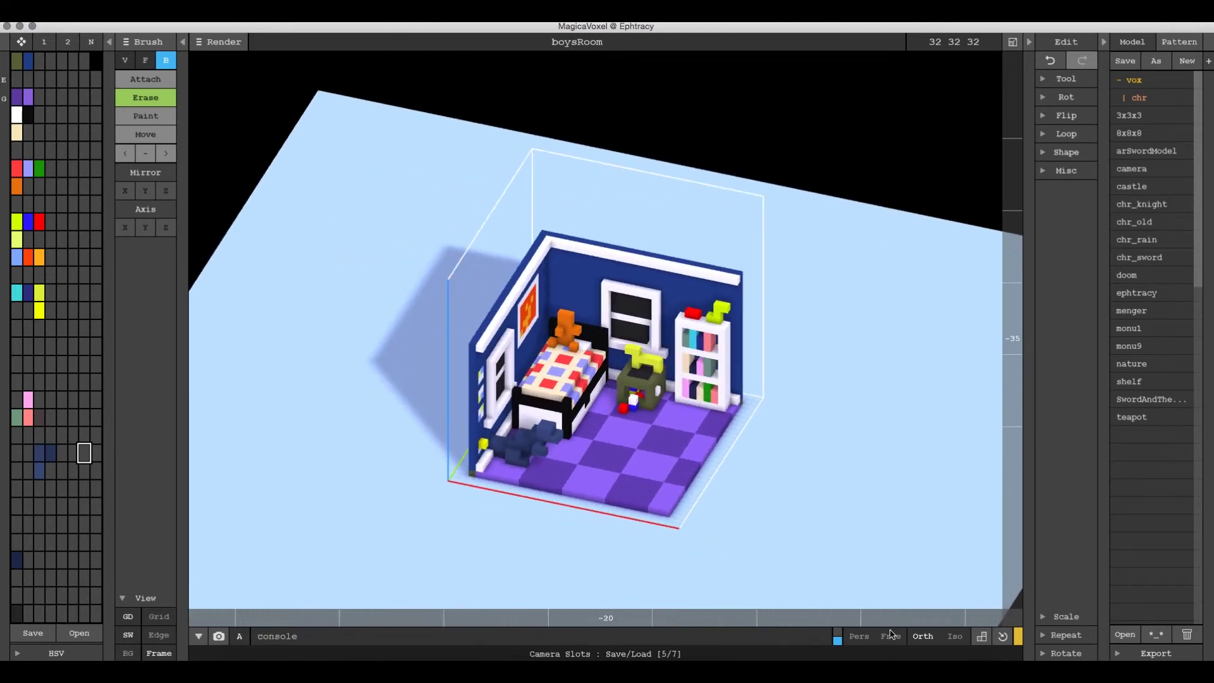
Restore the camera to the default front view, then rotate and zoom out
{"action": "left_click", "coordinate": [1002, 640]}
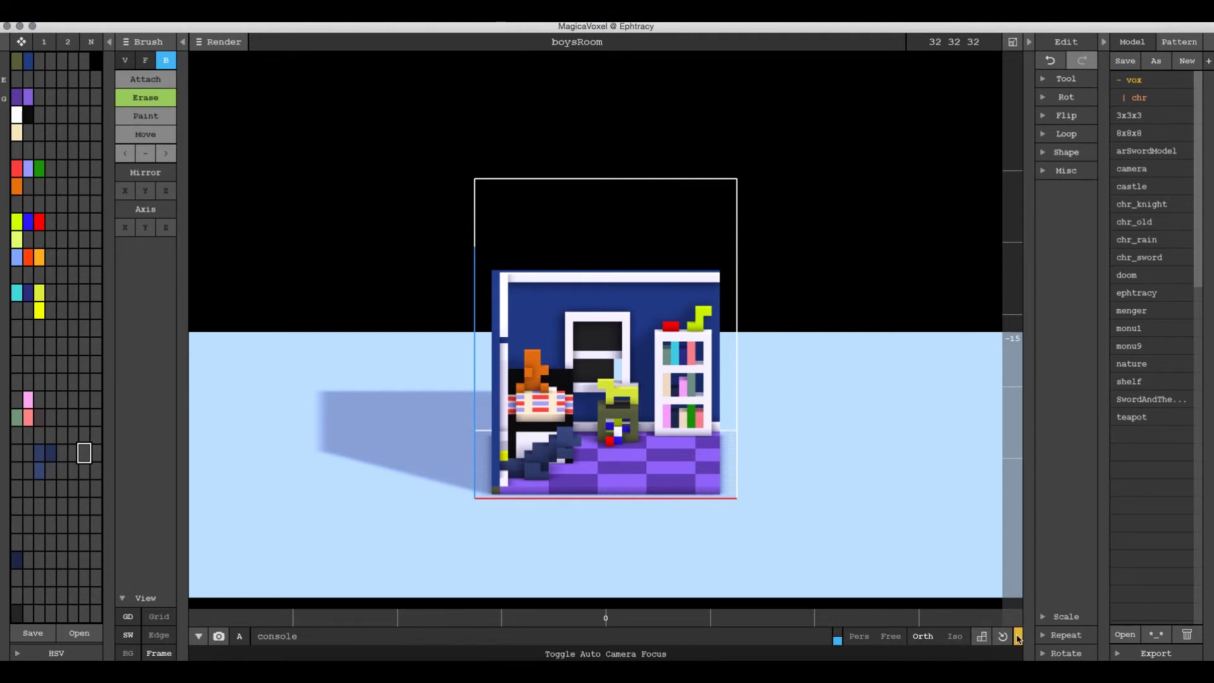
{"action": "right_click_drag", "start_coordinate": [651, 349], "coordinate": [594, 352]}
{"action": "scroll", "coordinate": [594, 352], "scroll_direction": "down", "scroll_amount": 10}
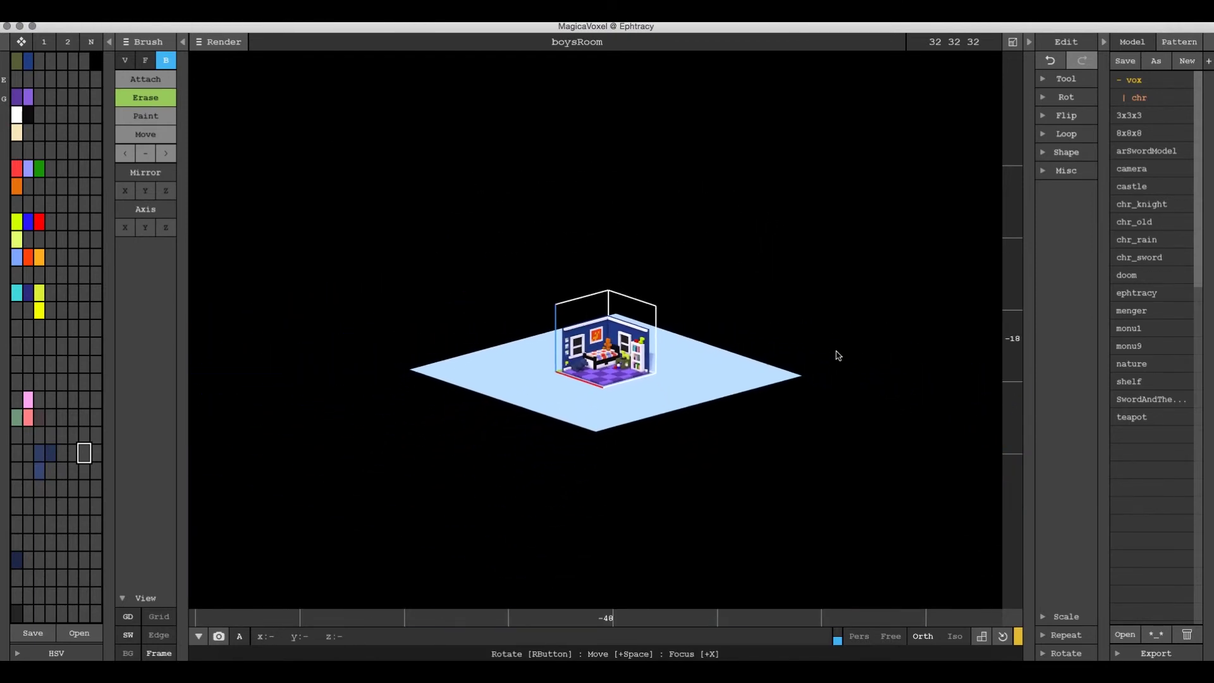
Load the menger model from the model list after trying ephtracy
{"action": "left_click", "coordinate": [1134, 294]}
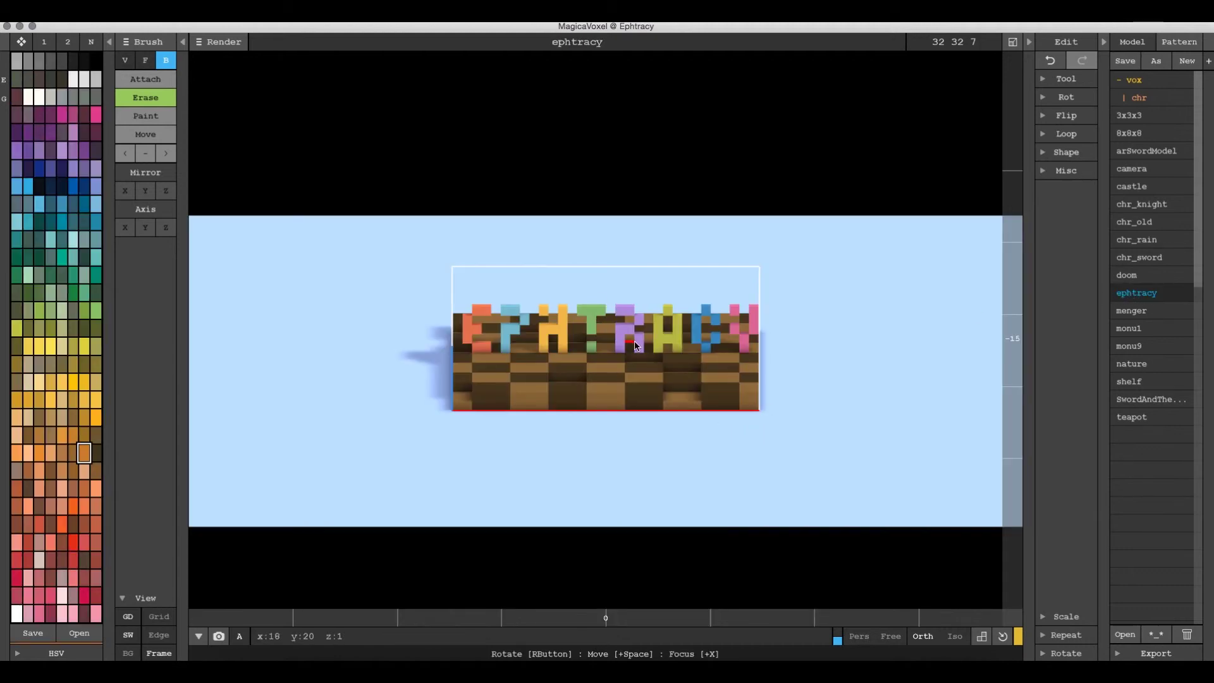
{"action": "scroll", "coordinate": [659, 361], "scroll_direction": "down", "scroll_amount": 5}
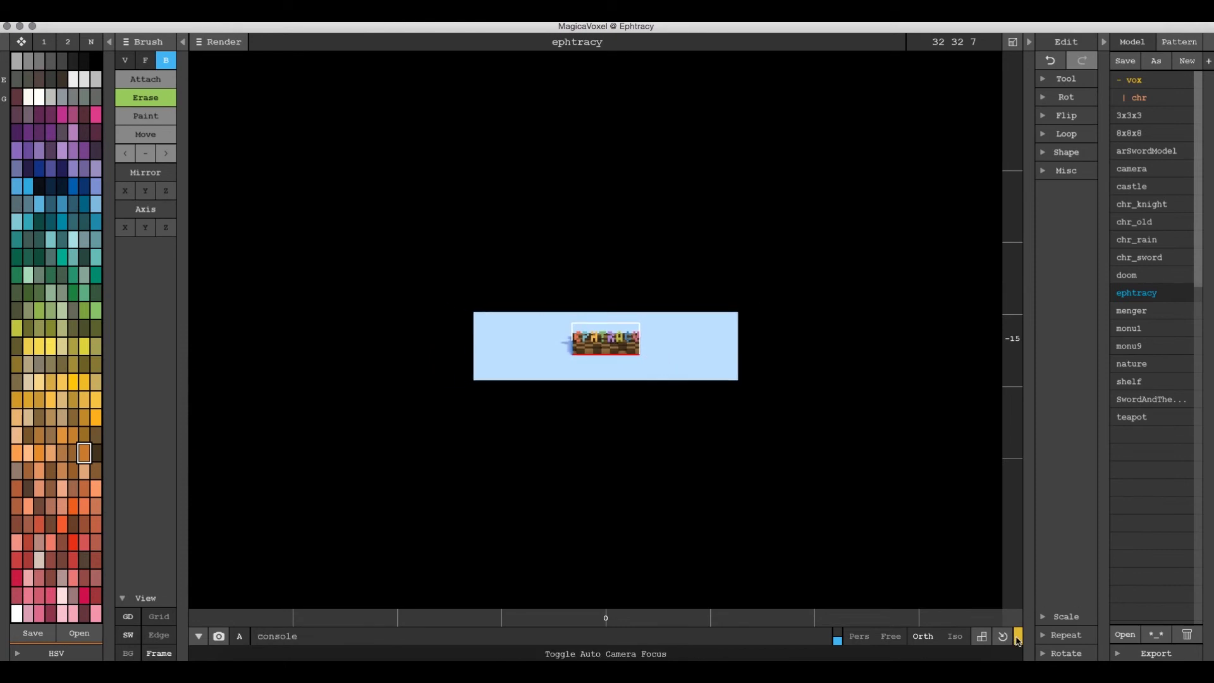
{"action": "left_click", "coordinate": [1139, 310]}
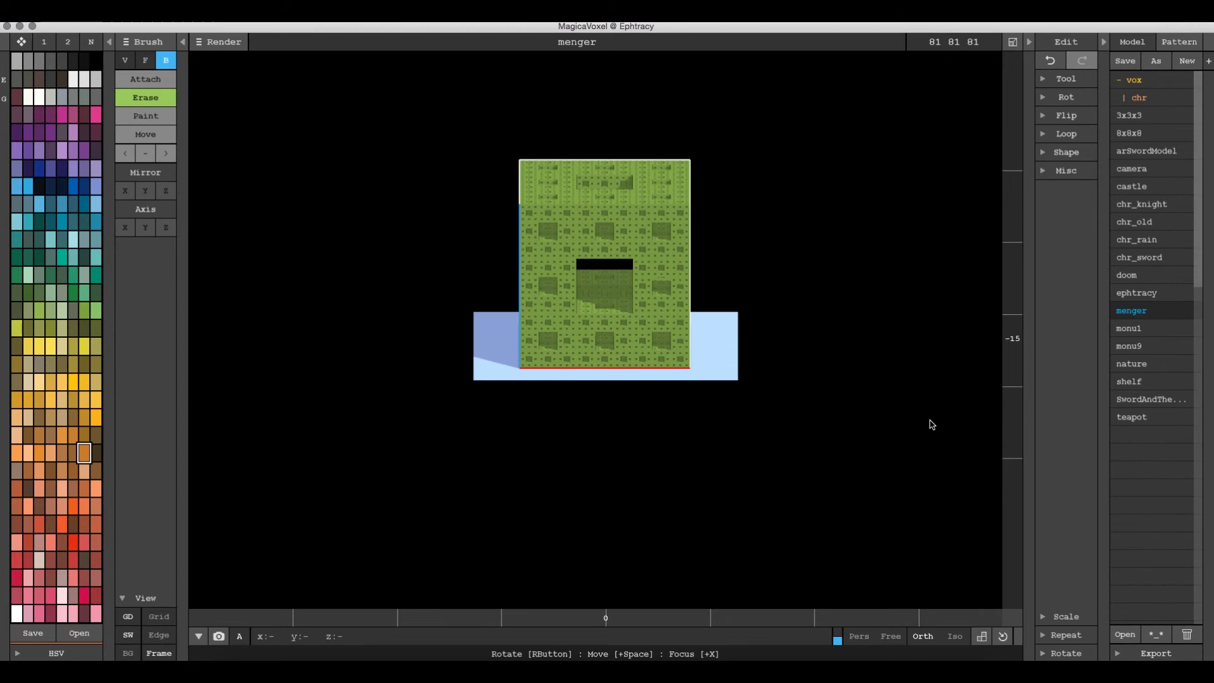